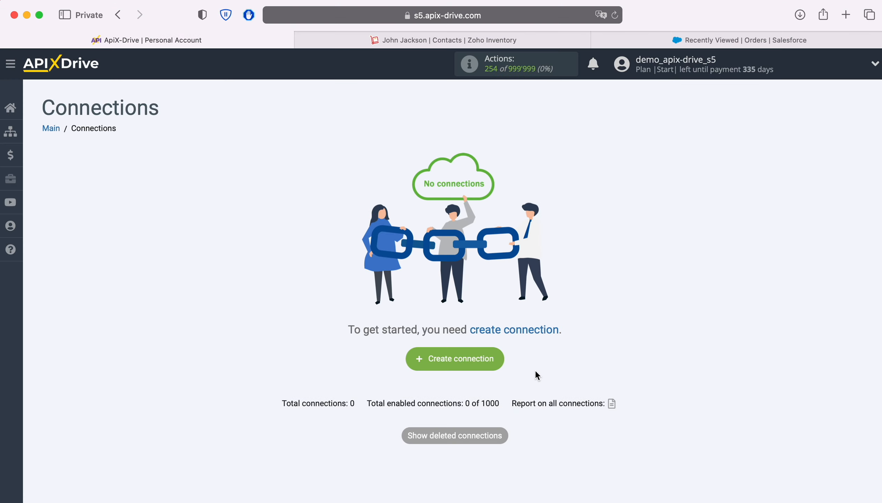
Create a new connection from the Connections page.
left_click(499, 359)
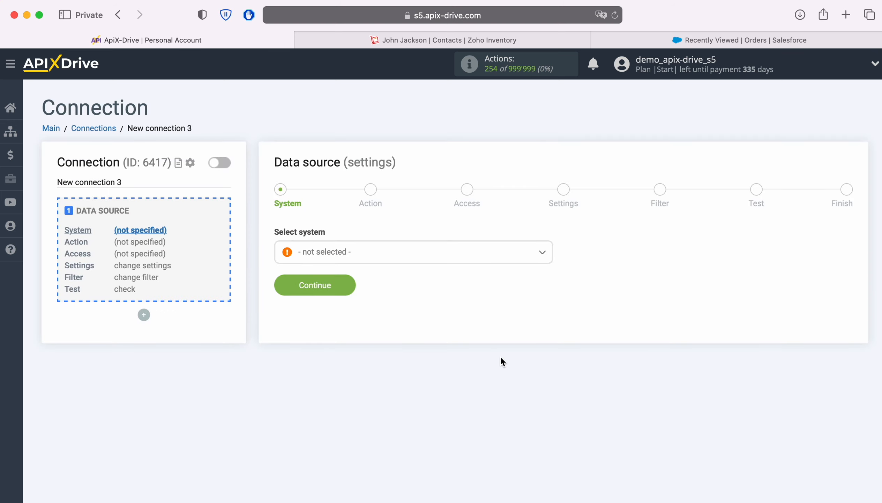
Choose ZOHO Inventory as the data source system.
left_click(423, 255)
scroll(482, 366, "down", 5)
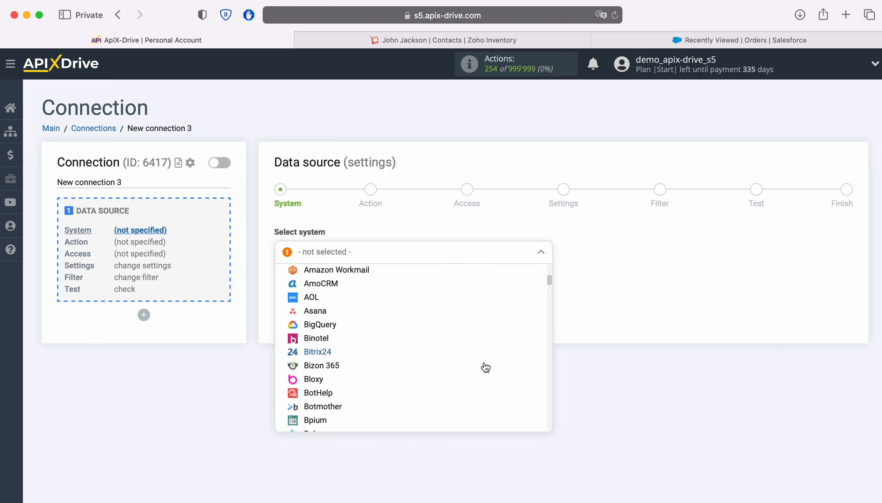
scroll(486, 367, "down", 15)
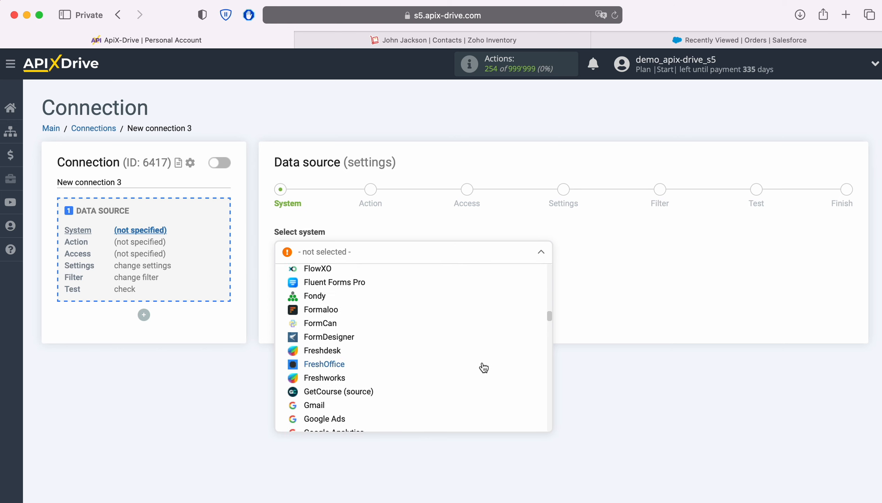
scroll(484, 368, "down", 15)
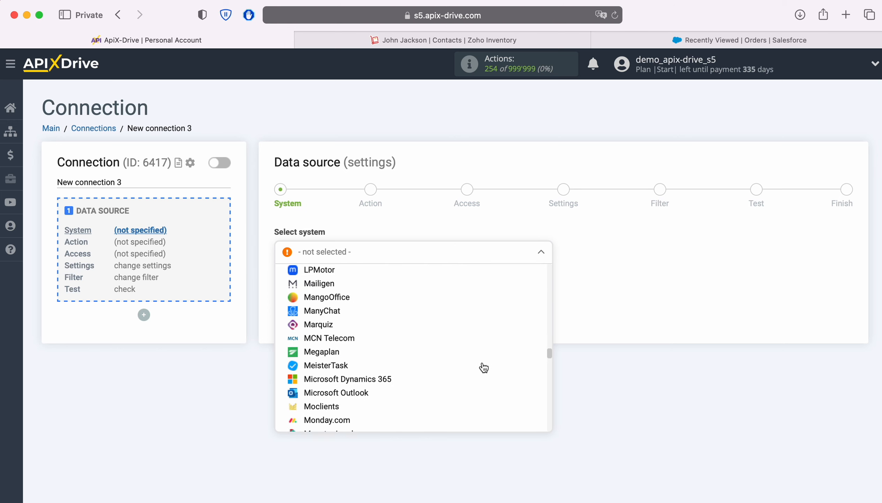
scroll(484, 368, "down", 15)
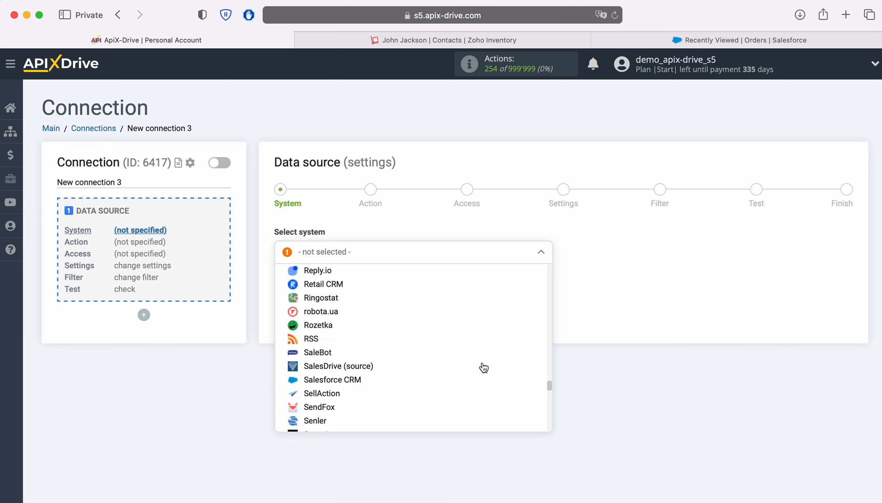
scroll(484, 367, "down", 15)
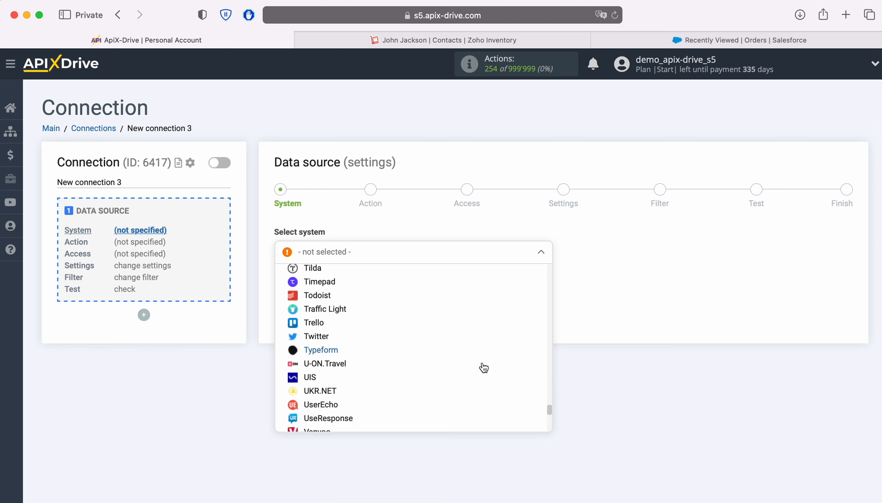
scroll(484, 367, "down", 10)
left_click(344, 394)
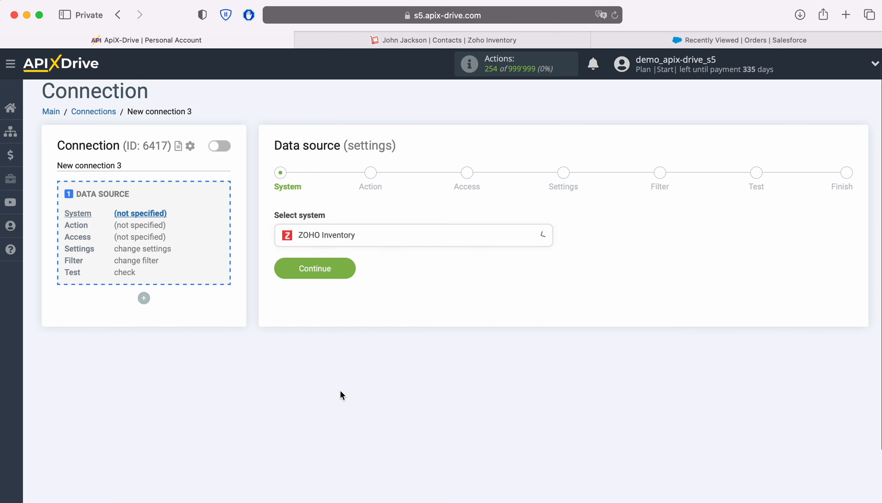
left_click(349, 264)
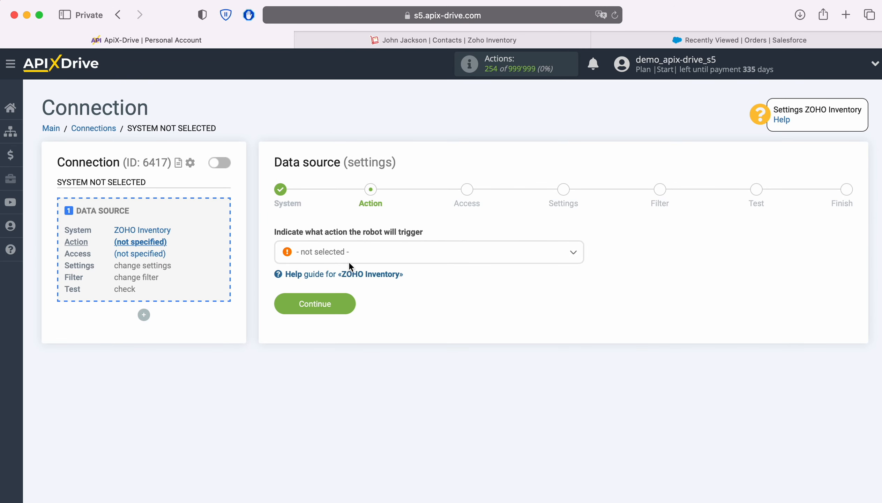
Set the source action to Get CONTACTS (new) and proceed to account access.
left_click(512, 258)
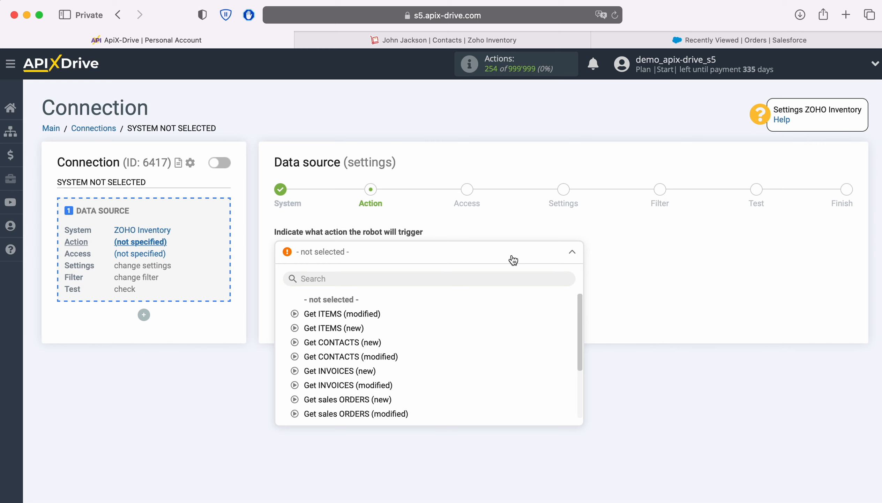
left_click(366, 341)
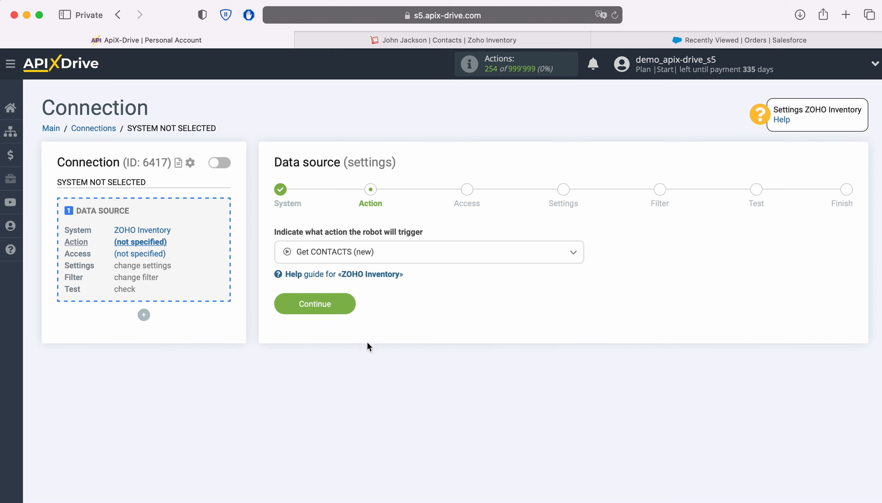
left_click(348, 305)
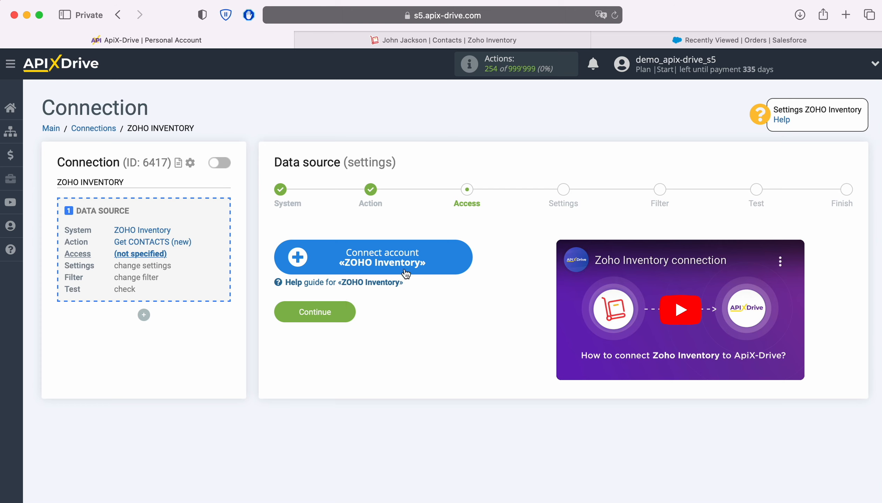
Sign in to the Zoho account with its e-mail and password, granting access to Inventory data.
left_click(464, 253)
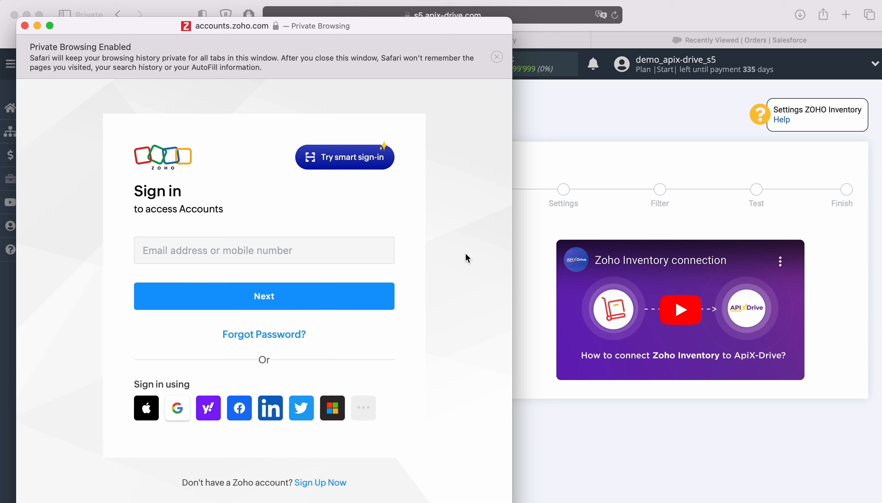
left_click(361, 247)
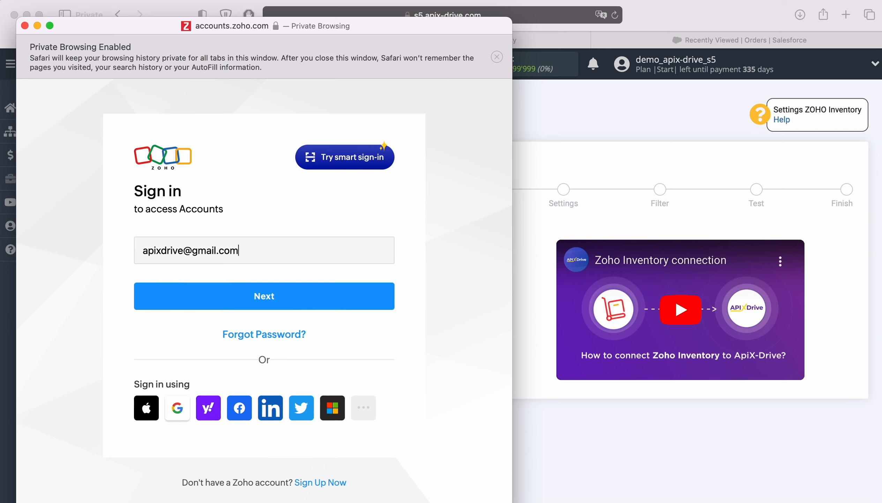
key("Return")
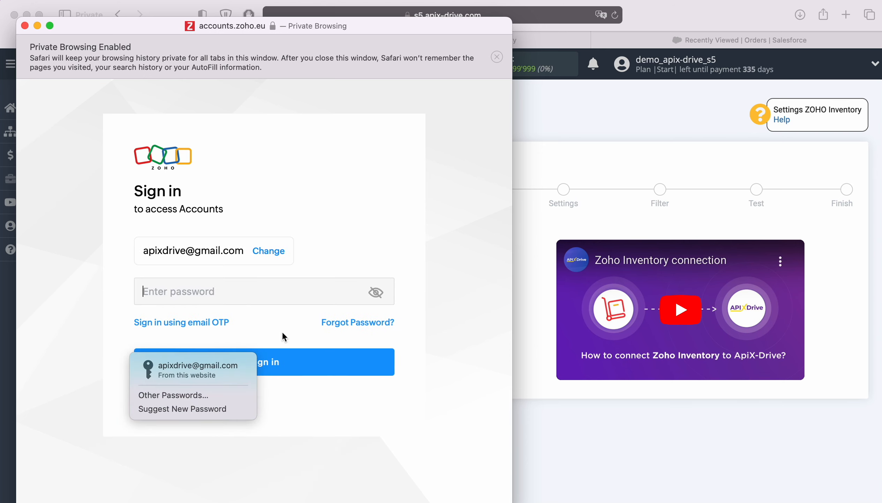
key("Return")
left_click(298, 364)
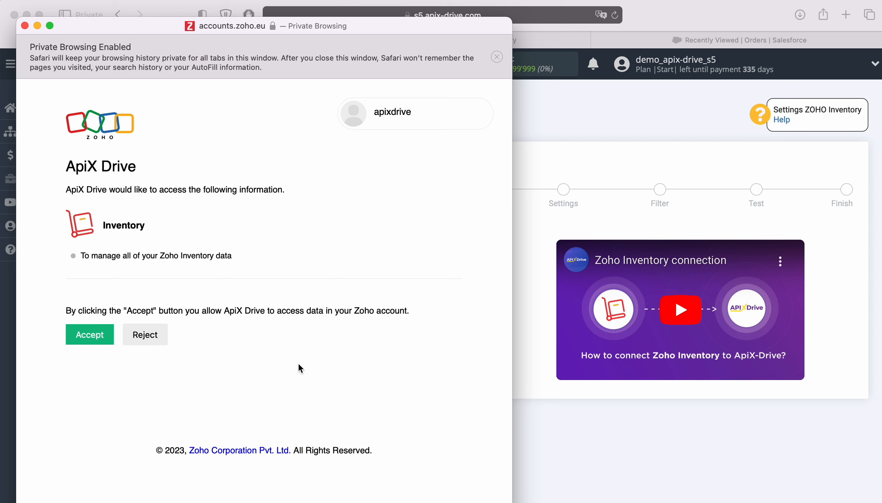
left_click(93, 336)
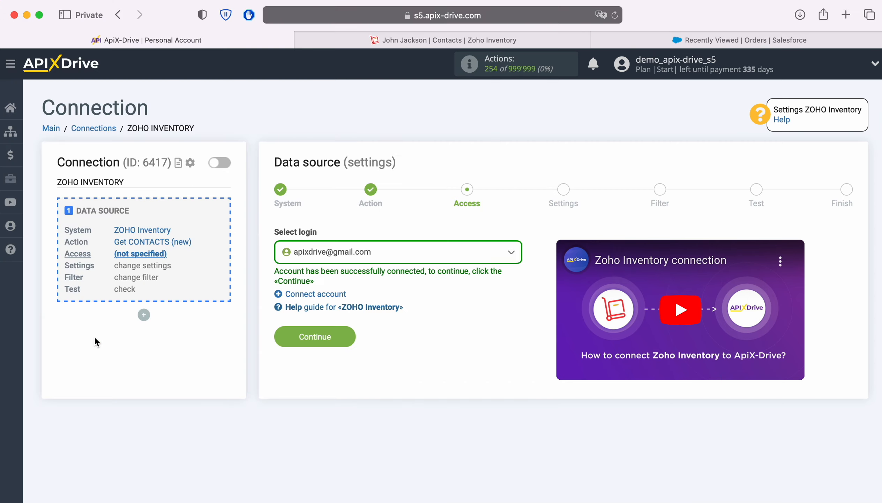
Select the connected Zoho account as the source login.
left_click(422, 257)
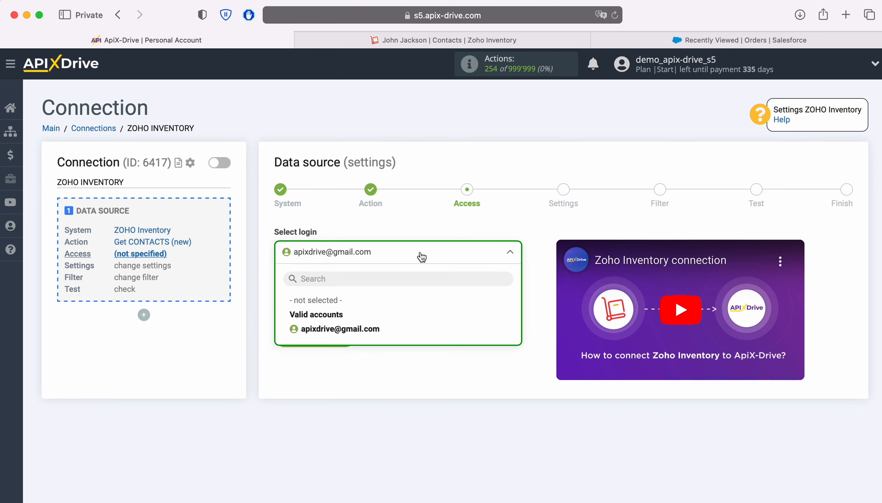
left_click(370, 329)
left_click(351, 335)
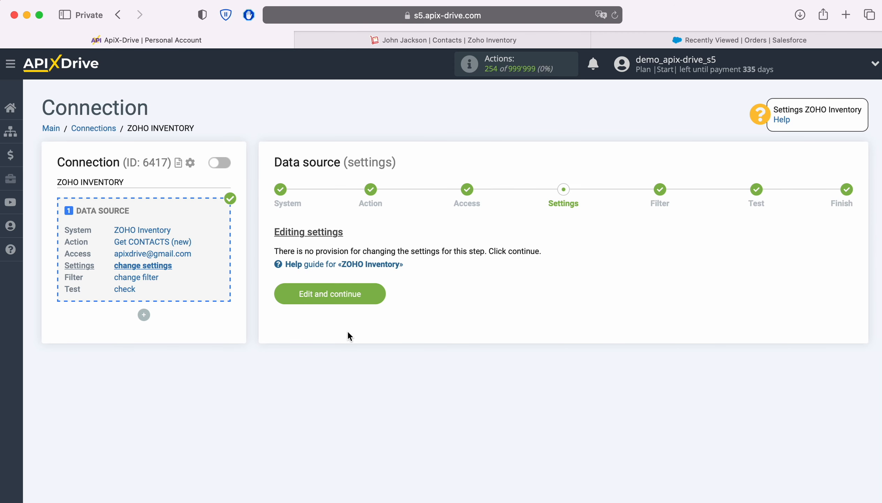
Keep default settings, skip filtering, and accept the loaded test contact data.
left_click(377, 292)
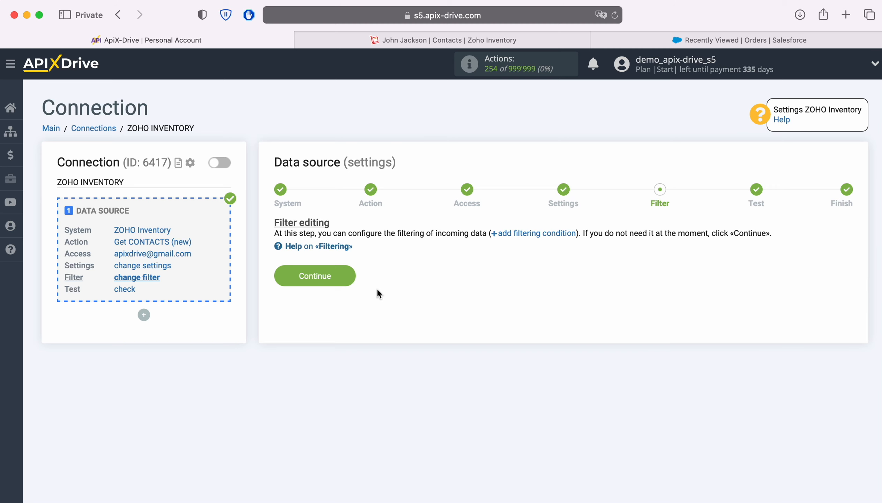
left_click(350, 277)
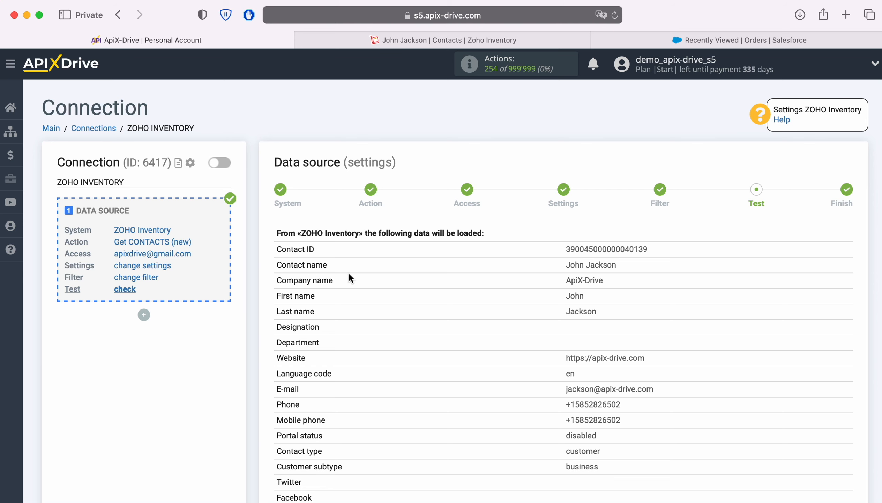
scroll(349, 276, "down", 5)
scroll(350, 277, "down", 8)
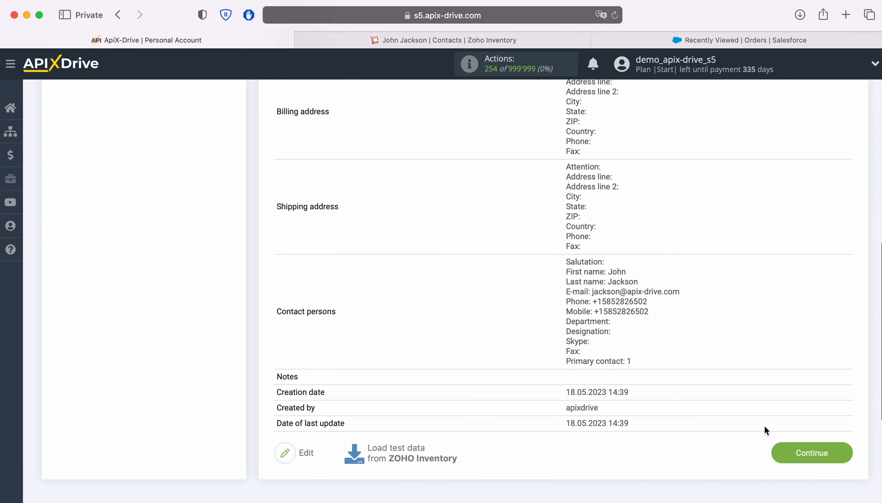
left_click(843, 452)
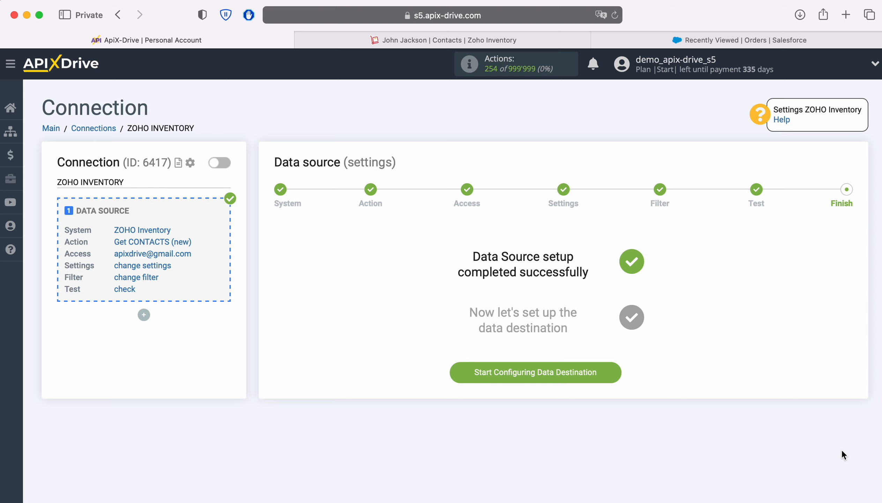
Choose Salesforce CRM as the data destination system.
left_click(615, 371)
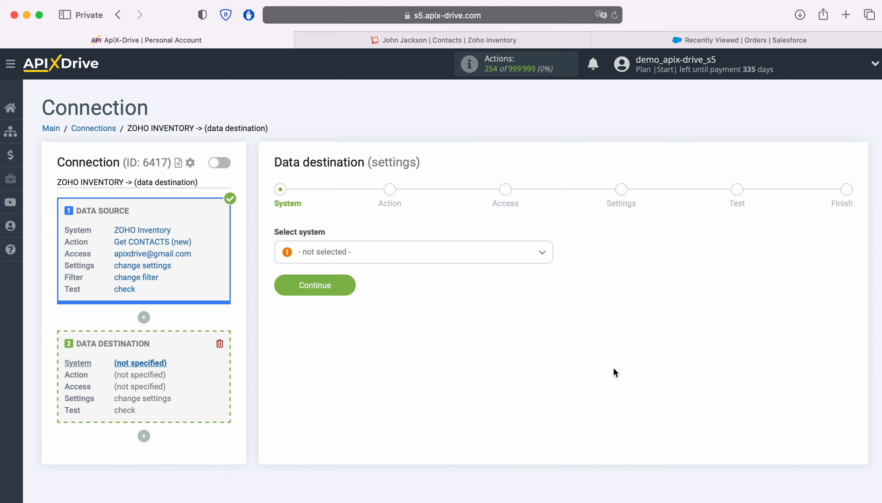
left_click(440, 262)
scroll(482, 348, "down", 10)
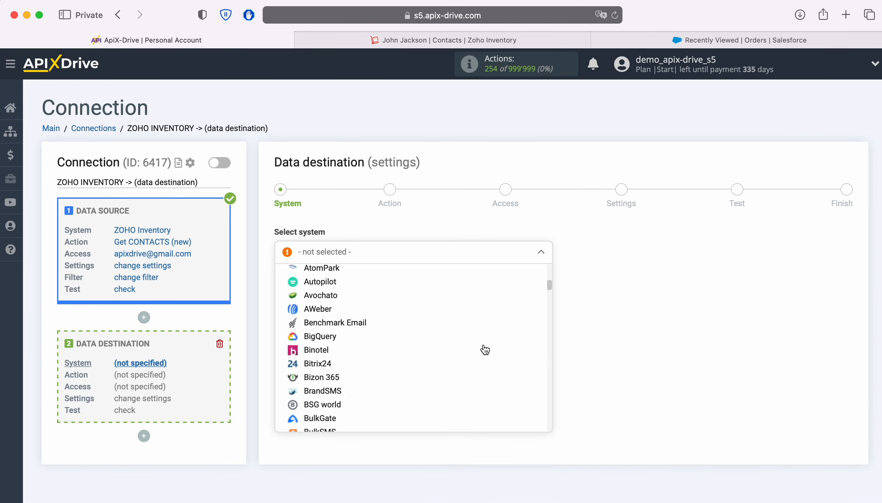
scroll(485, 349, "down", 15)
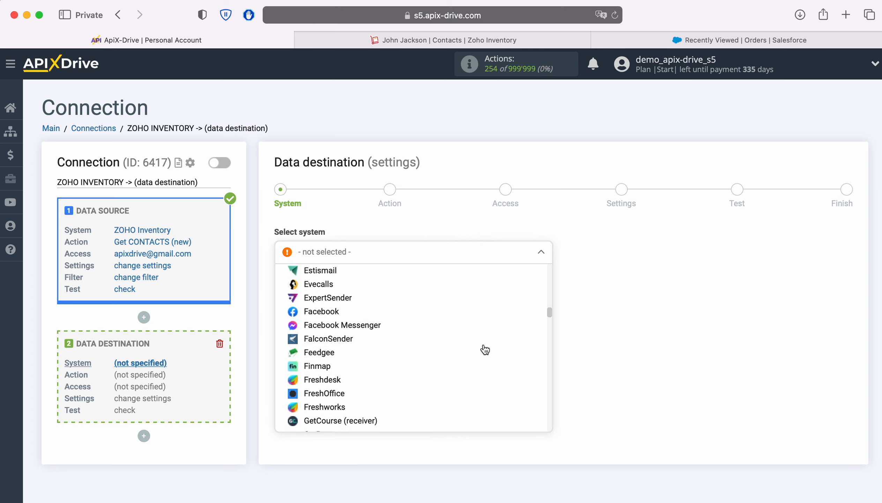
scroll(485, 350, "down", 15)
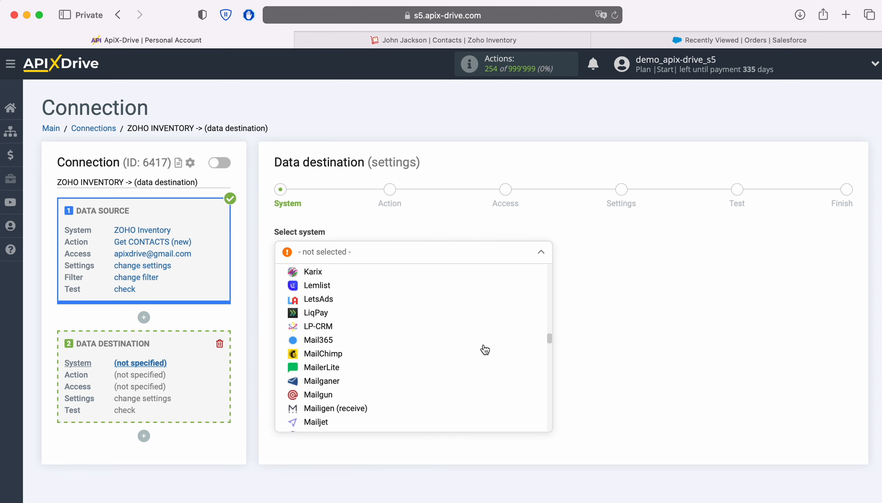
scroll(485, 350, "down", 15)
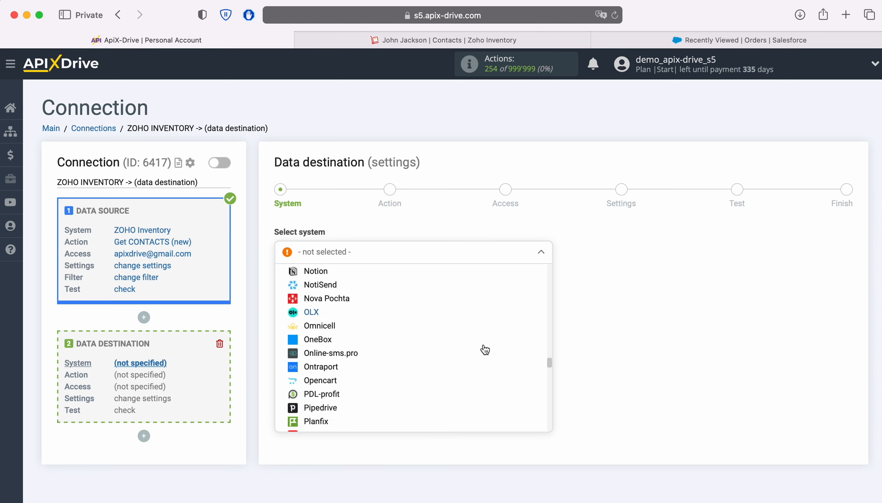
scroll(485, 350, "down", 10)
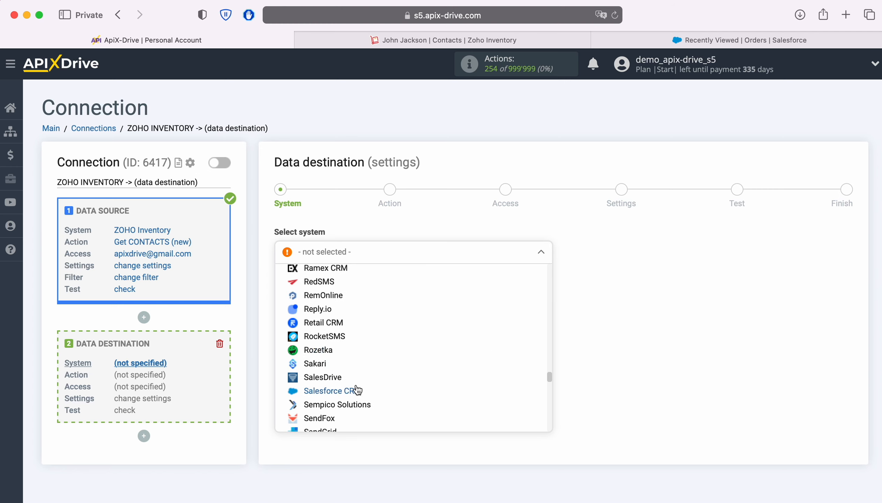
left_click(357, 390)
left_click(345, 285)
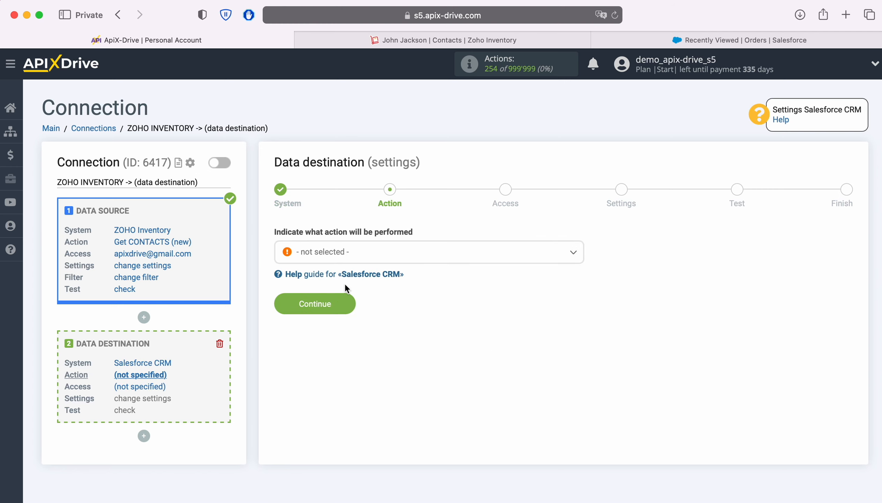
Set the destination action to Create ORDER and proceed to access.
left_click(426, 255)
left_click(342, 399)
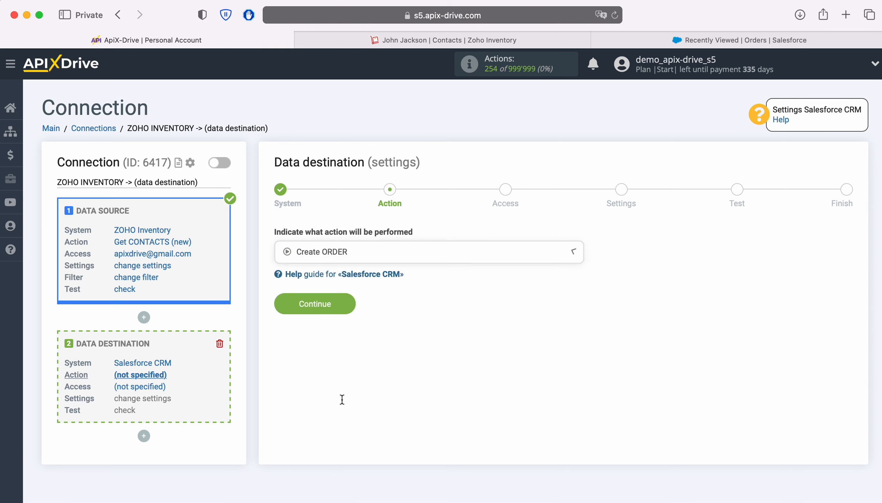
left_click(345, 306)
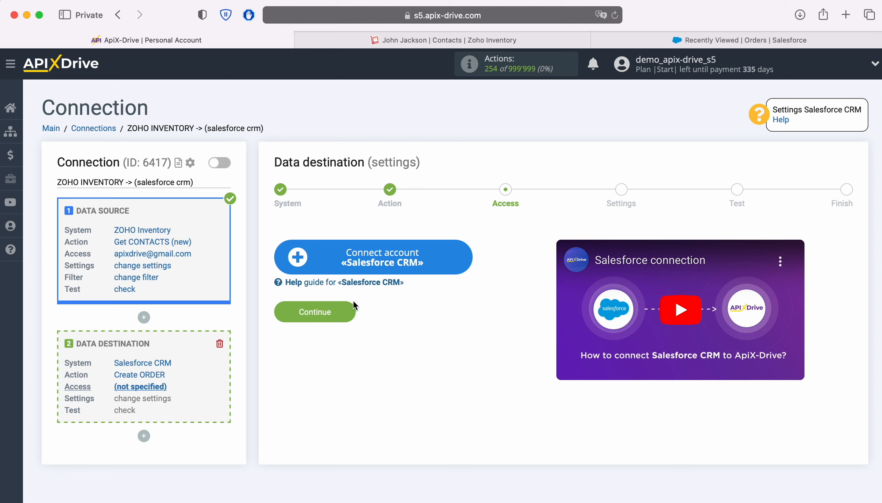
Connect a Salesforce account by logging in with its username and password.
left_click(464, 258)
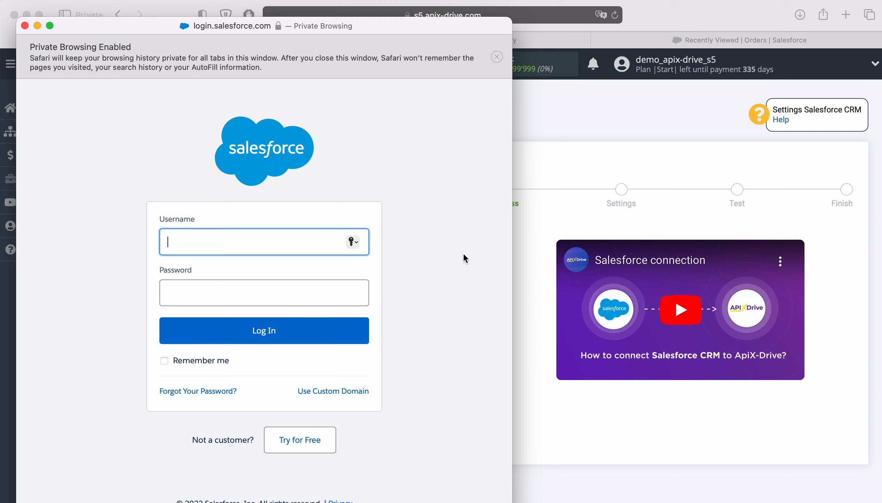
right_click(194, 250)
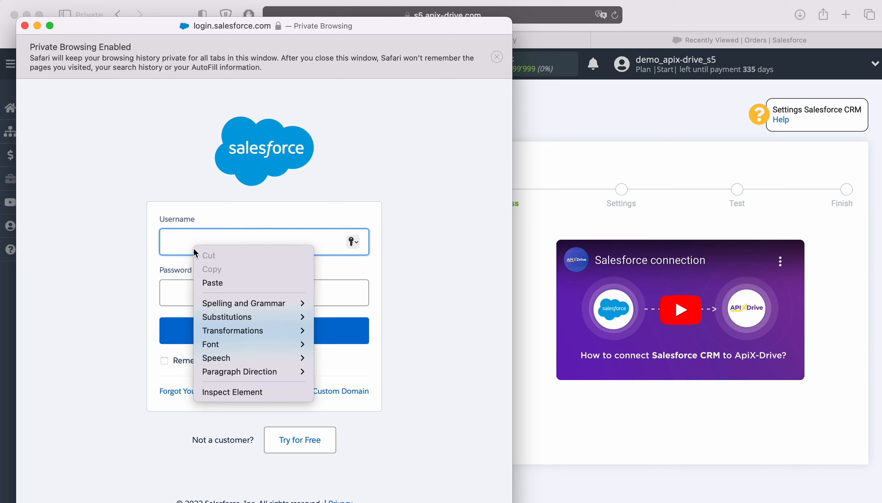
left_click(217, 282)
left_click(217, 284)
type("**********")
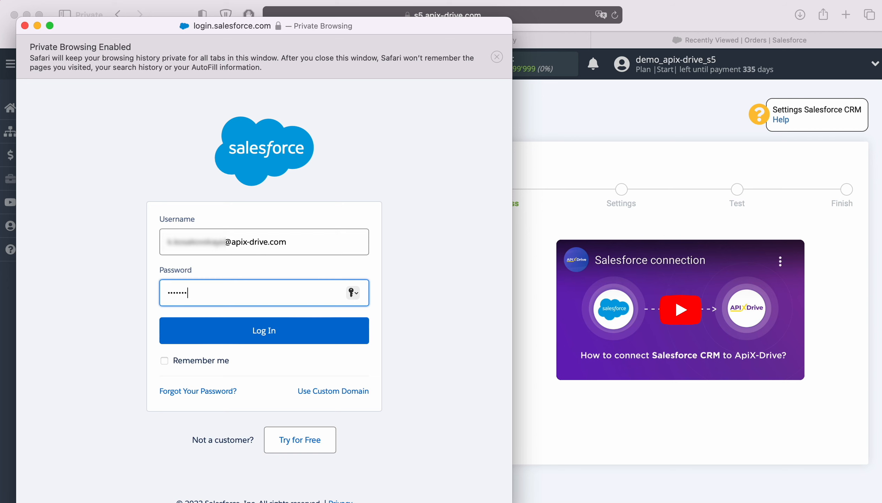
left_click(281, 331)
Select the connected Salesforce account as the destination login.
left_click(407, 259)
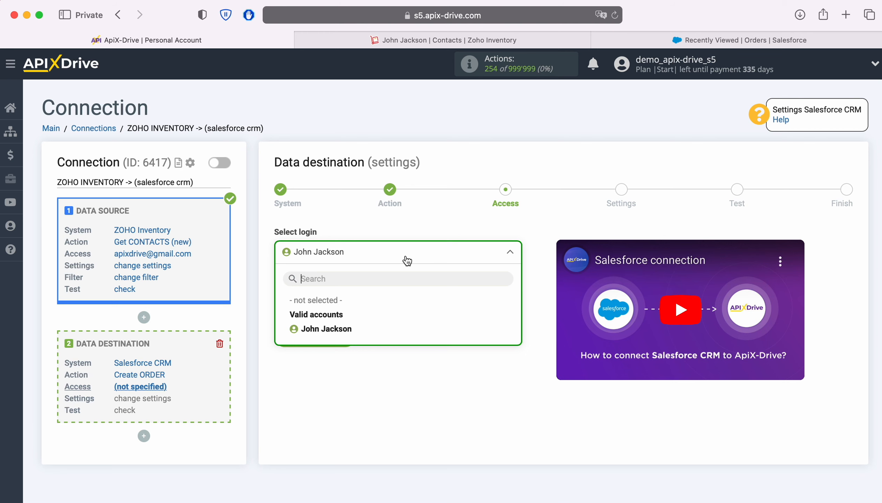
left_click(349, 329)
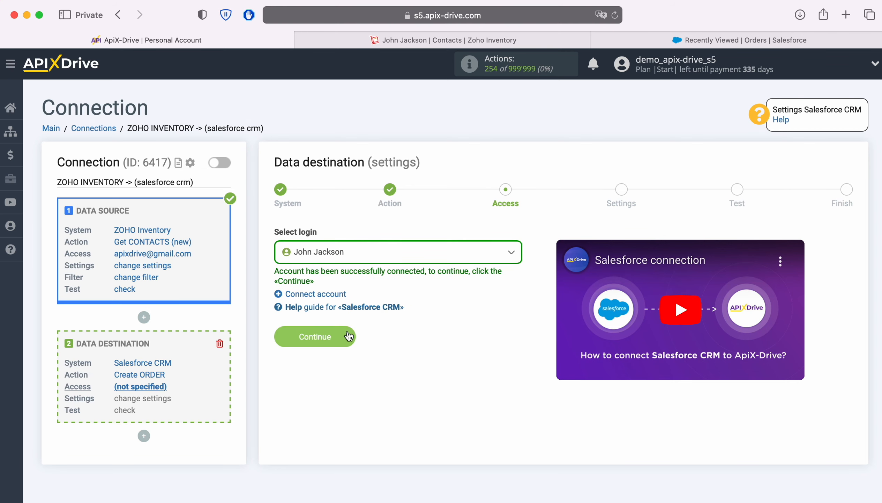
left_click(347, 331)
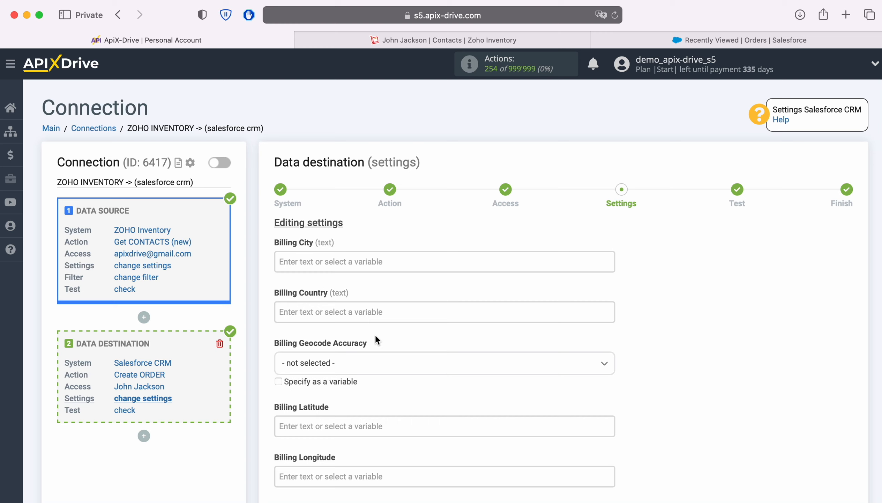
Scroll the Salesforce order settings form down to the Description field.
scroll(375, 334, "down", 7)
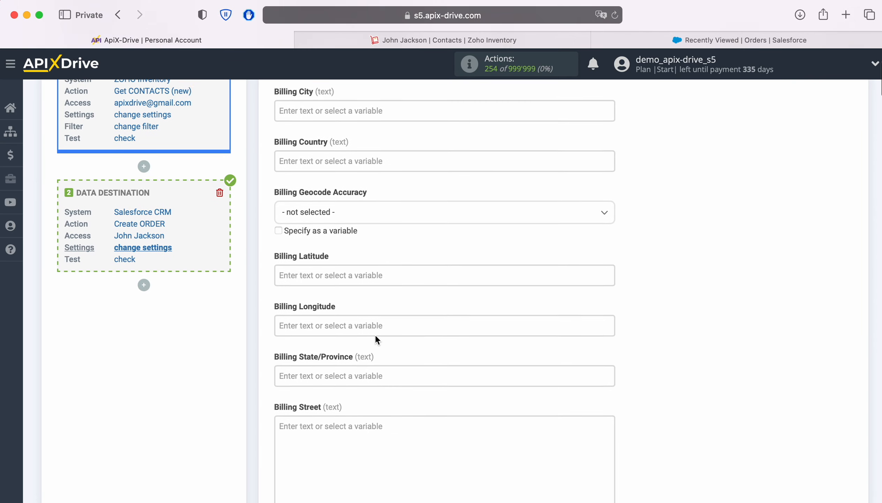
scroll(376, 336, "down", 6)
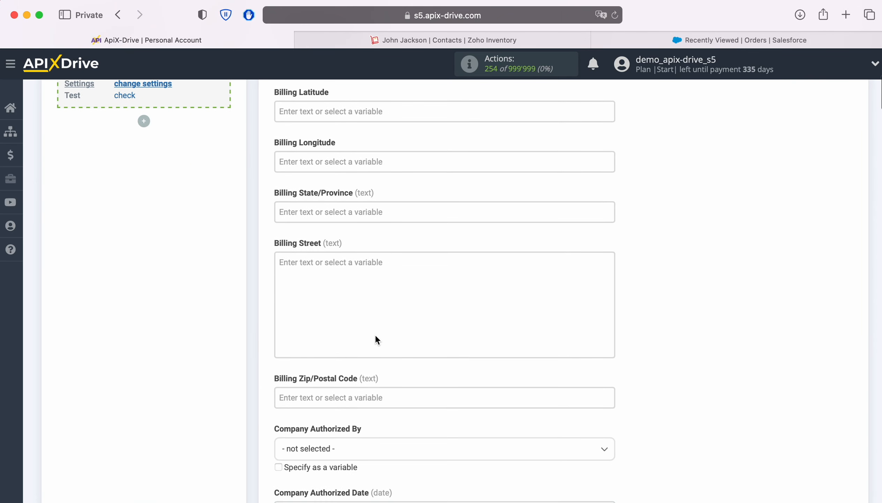
scroll(375, 337, "down", 5)
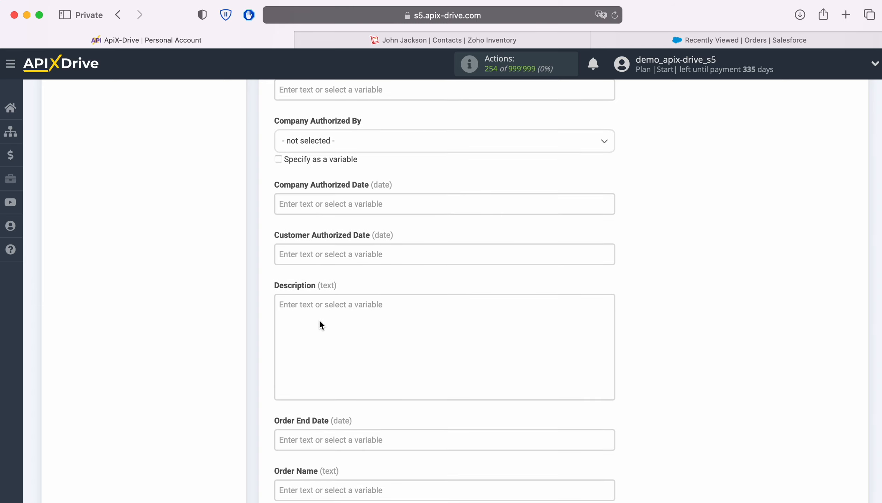
Add 'Date' with Creation date and 'Email' with the E-mail variable to Description.
left_click(319, 319)
scroll(483, 378, "down", 8)
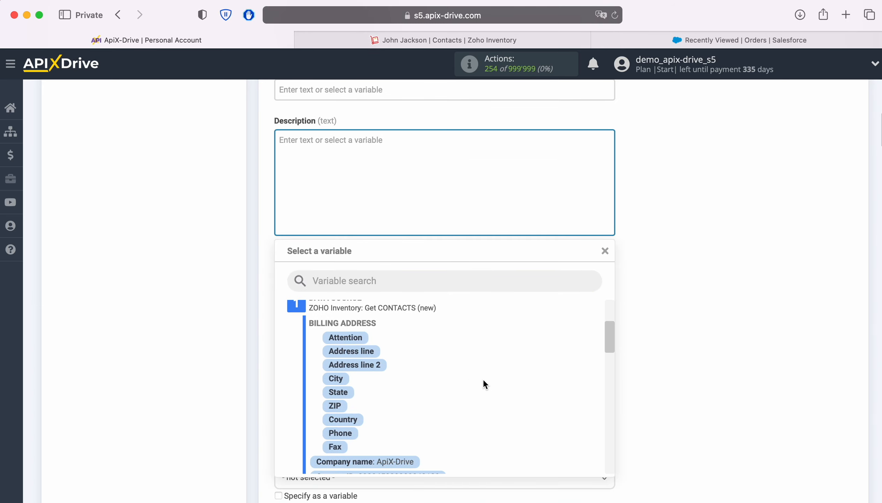
scroll(483, 381, "down", 5)
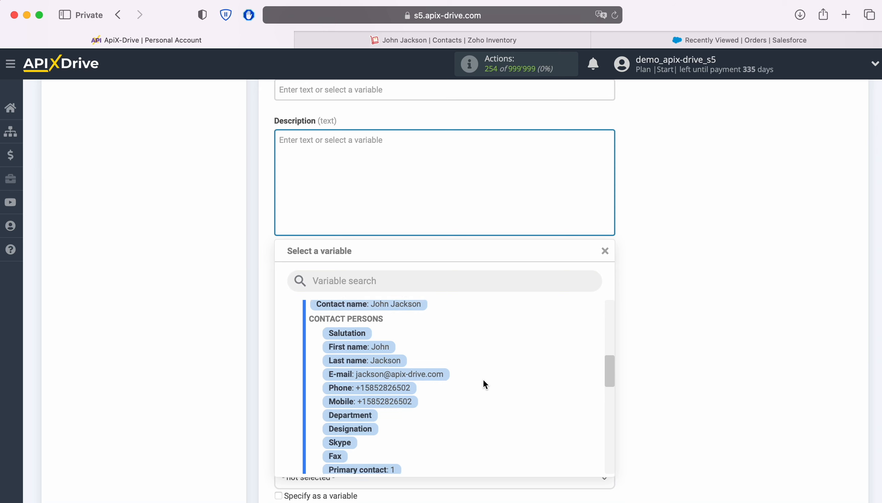
left_click(415, 427)
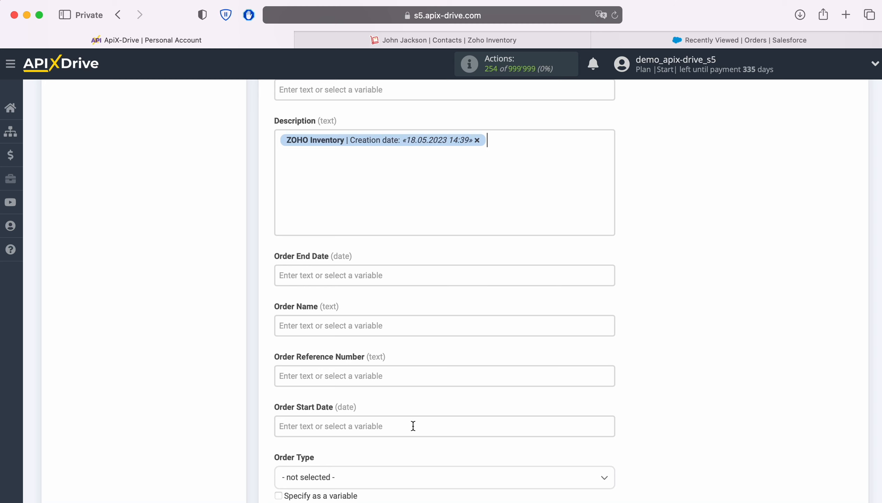
left_click(280, 142)
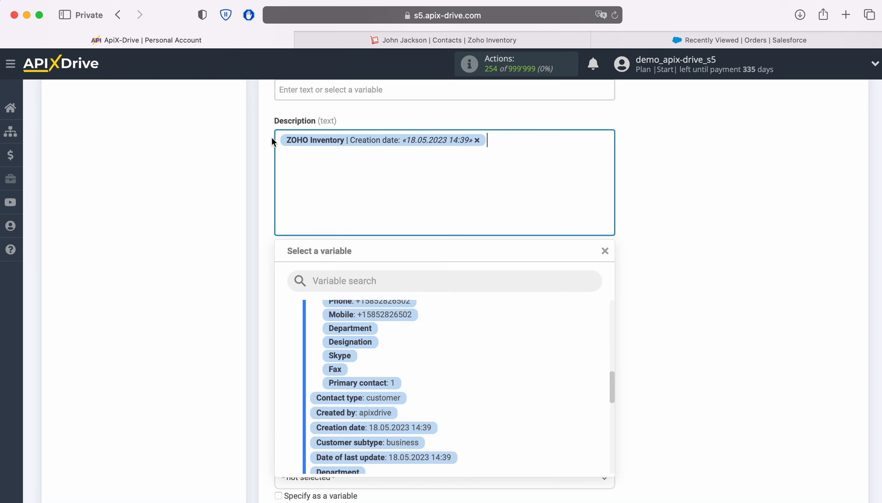
type("Date")
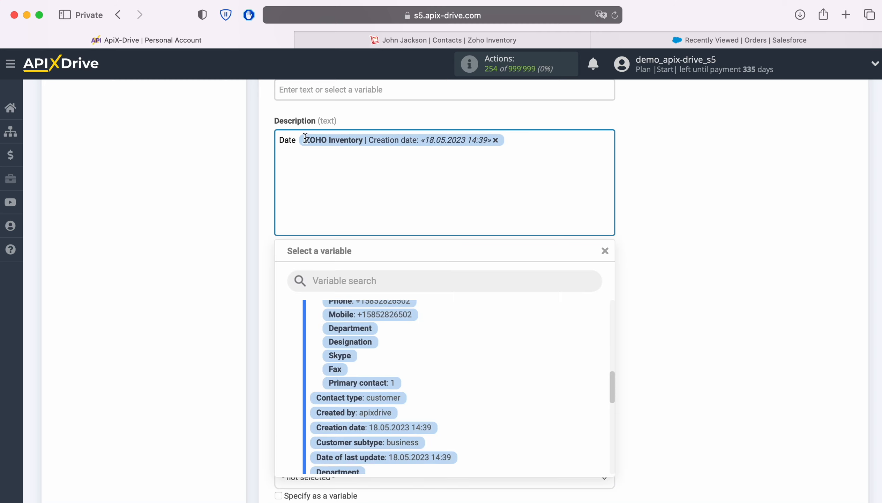
left_click(528, 136)
key("Return")
type("Email")
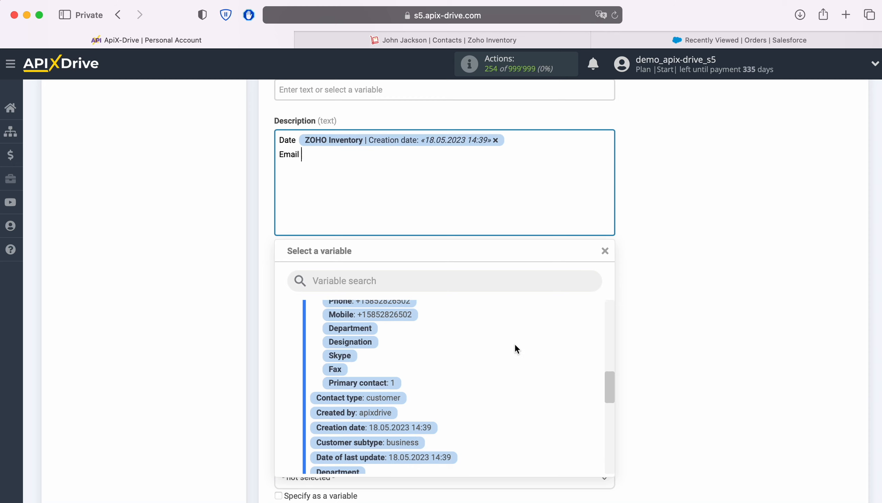
scroll(517, 349, "up", 1)
scroll(514, 342, "up", 2)
left_click(418, 358)
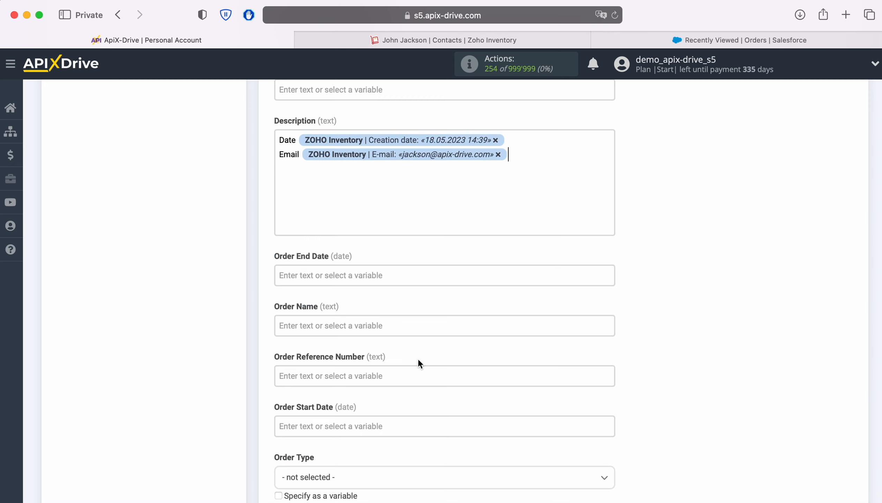
Add 'Phone' with the Phone variable, plus First name and Last name, to Description.
key("Return")
type("Phone")
left_click(332, 180)
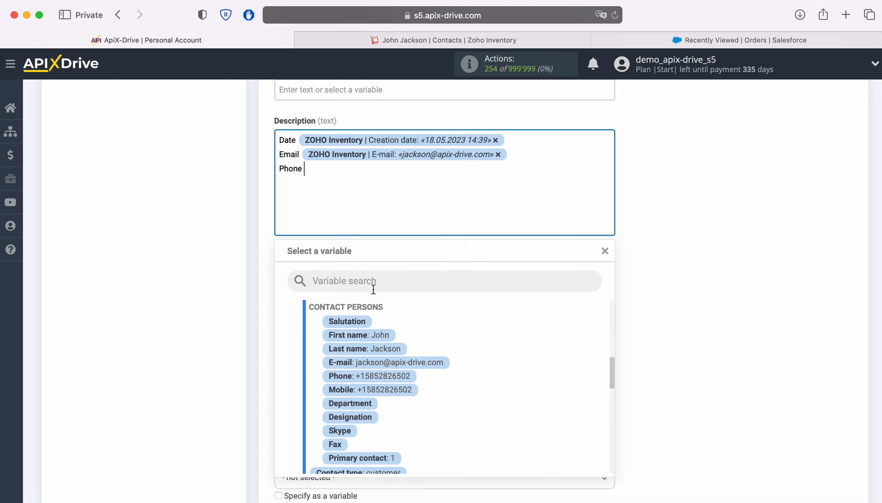
left_click(387, 374)
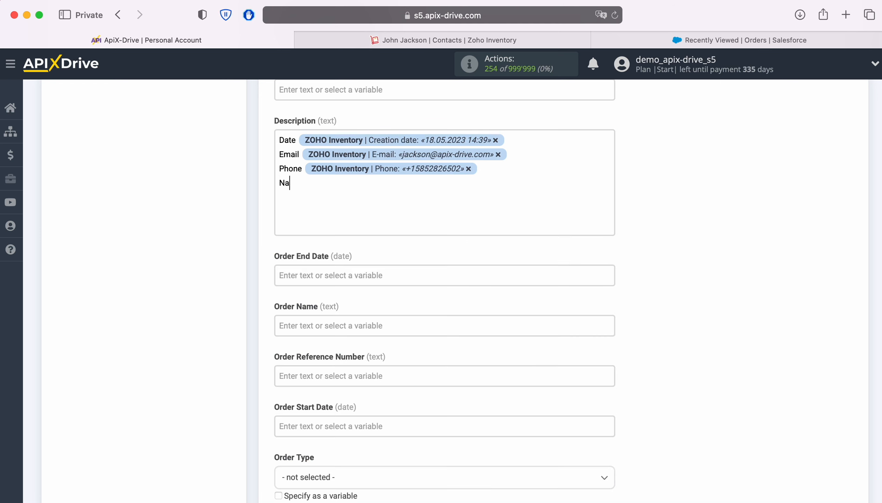
left_click(341, 212)
left_click(387, 336)
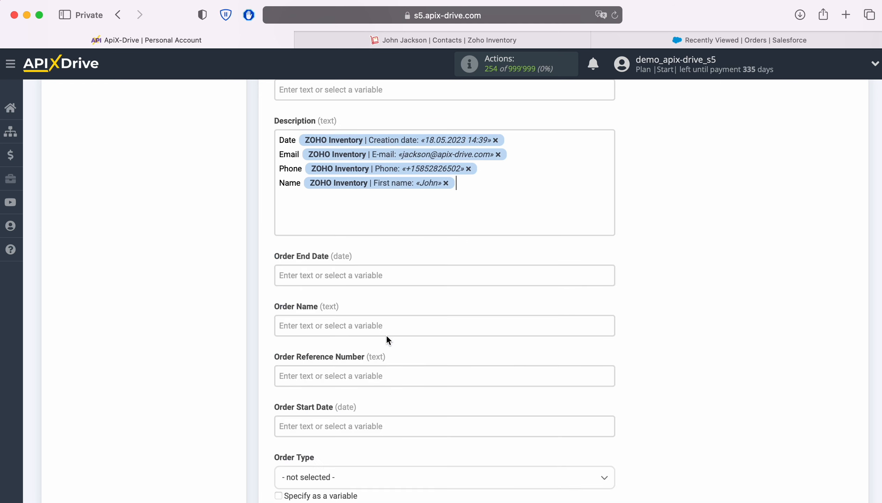
left_click(465, 201)
left_click(387, 348)
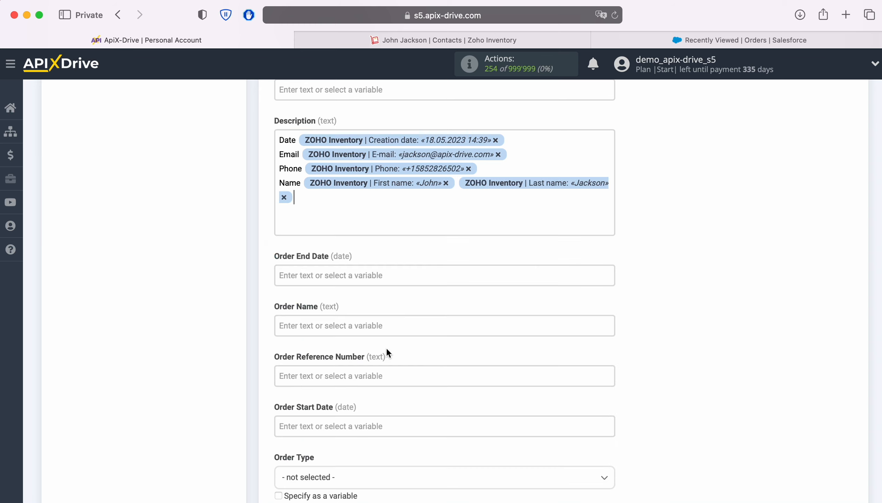
Set Order End Date to the current date and Order Name to 'New Contact from' plus Contact name.
left_click(363, 275)
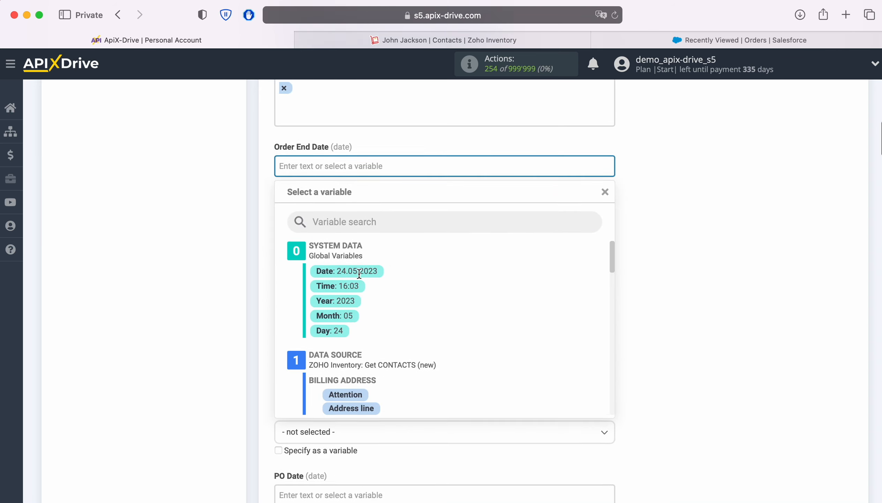
left_click(356, 245)
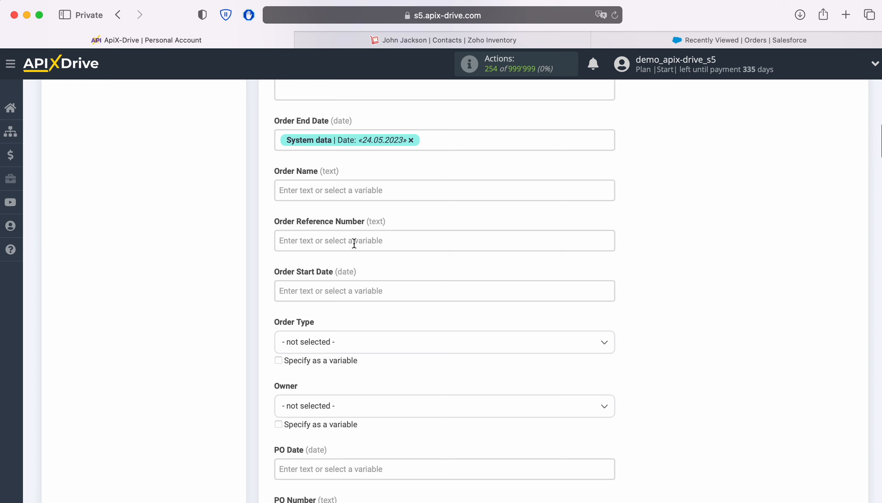
left_click(326, 190)
type("New")
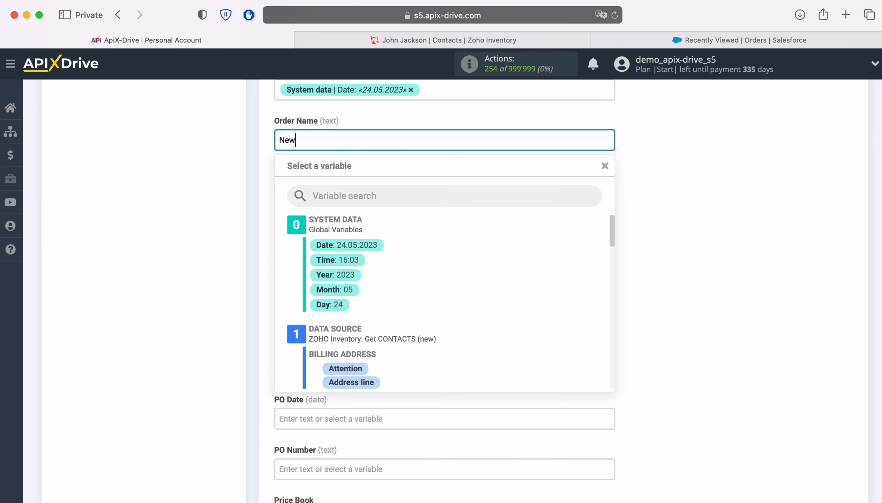
type(" Contact from Zoho Inventory")
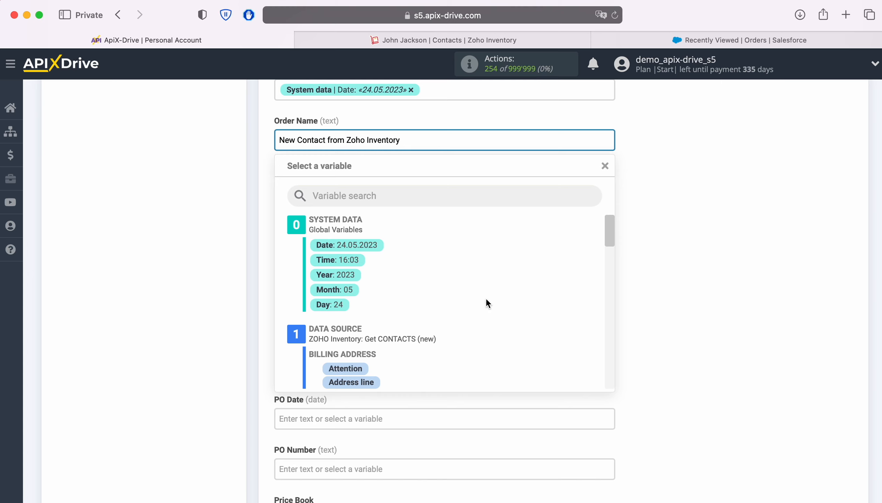
scroll(490, 300, "down", 6)
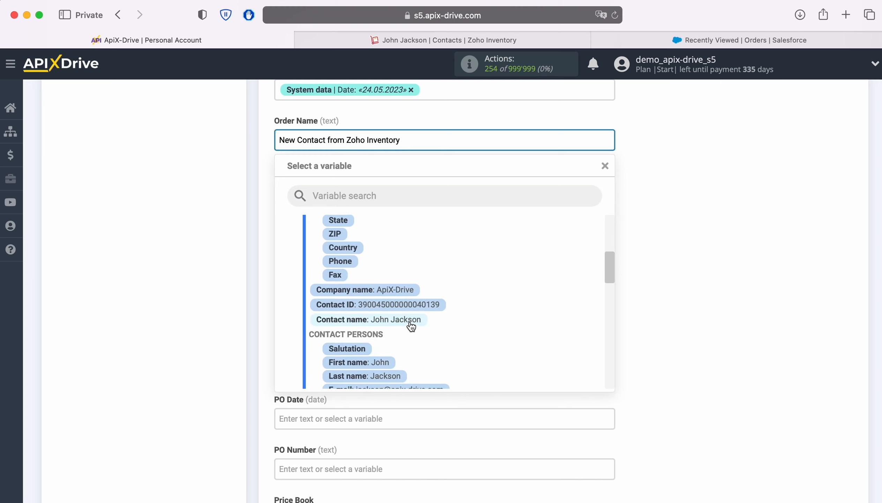
left_click(410, 319)
Set Order Start Date to the current date and Owner to Automated Process.
left_click(330, 237)
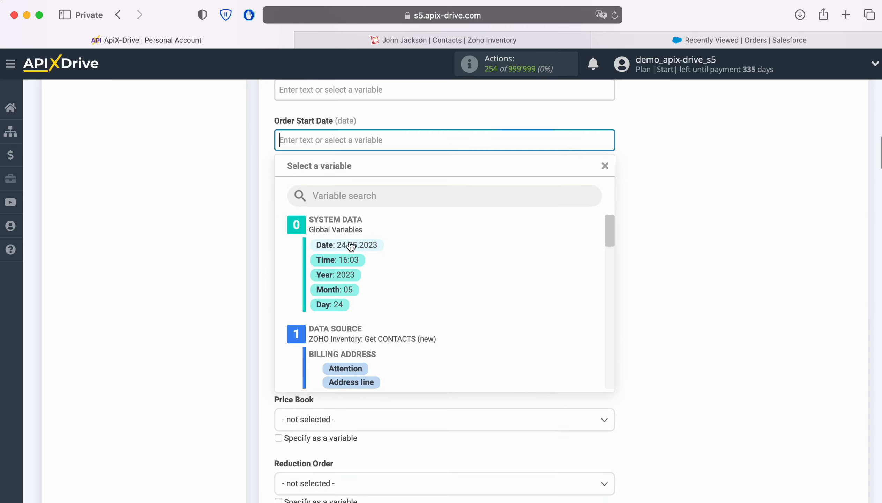
left_click(330, 247)
scroll(391, 192, "down", 3)
left_click(387, 183)
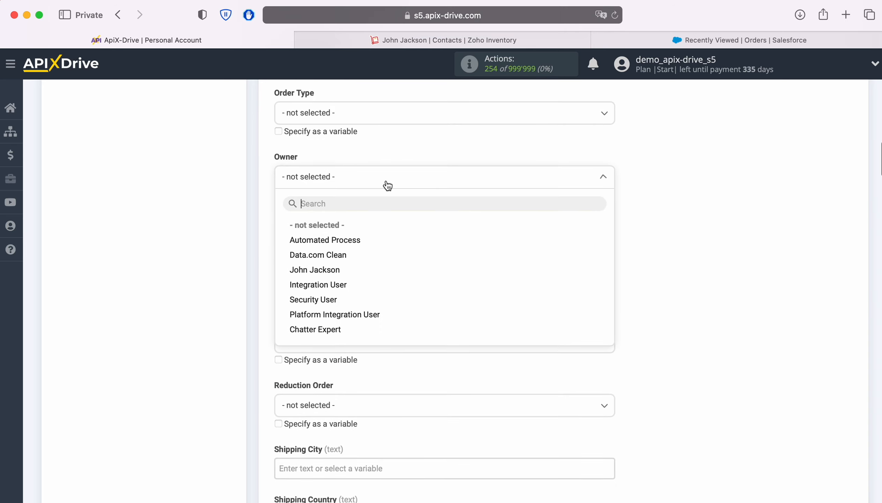
left_click(339, 238)
Choose the Fixed Price price book for the order.
scroll(457, 215, "down", 5)
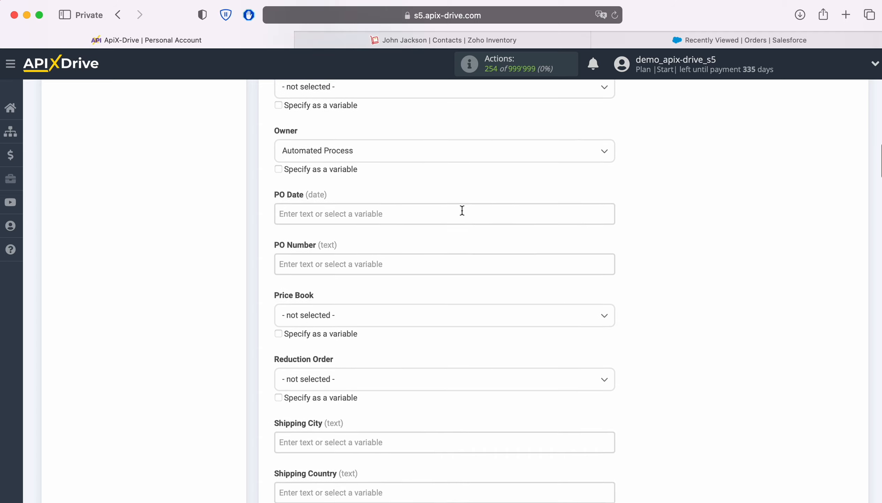
left_click(416, 198)
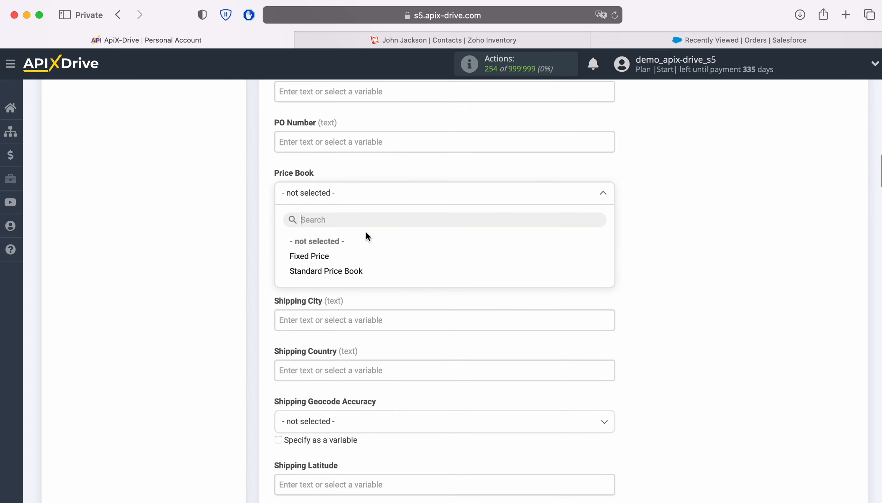
left_click(309, 256)
scroll(468, 236, "down", 4)
scroll(468, 236, "down", 4)
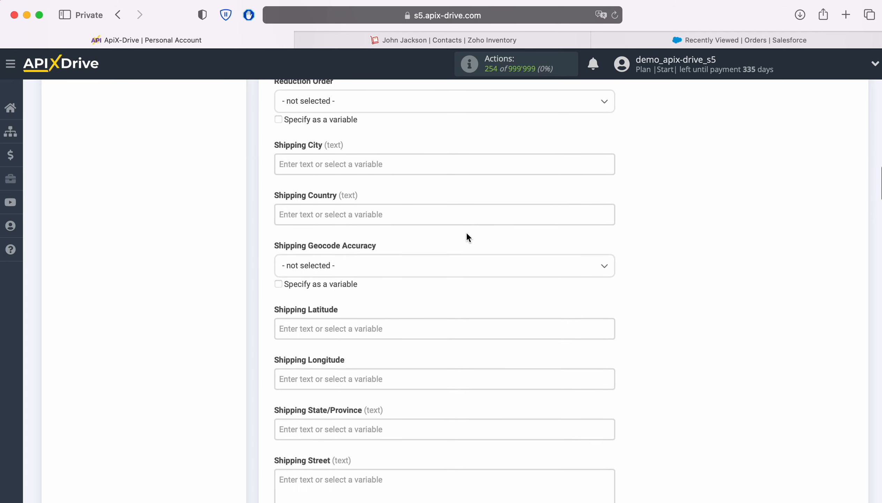
scroll(468, 237, "down", 8)
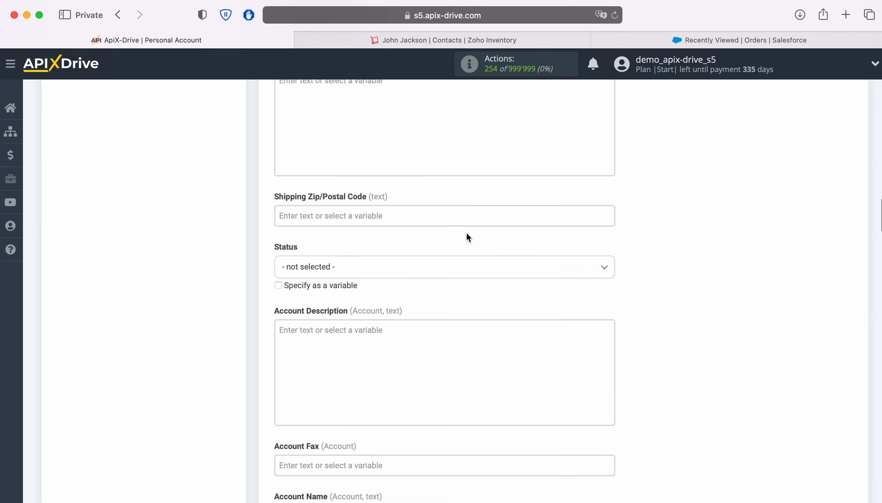
Set the order Status to Draft.
scroll(467, 237, "down", 3)
left_click(423, 188)
left_click(332, 245)
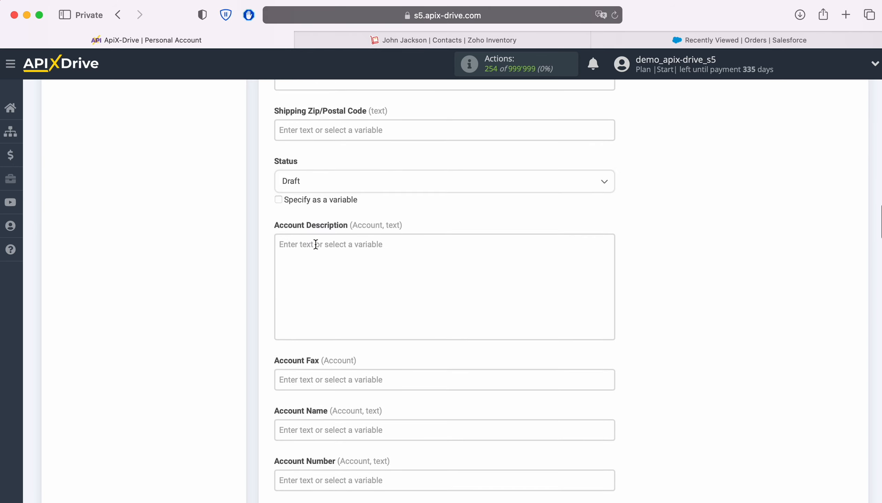
Fill Account Name with the Zoho Inventory Contact name and begin mapping Account Phone.
scroll(499, 235, "down", 6)
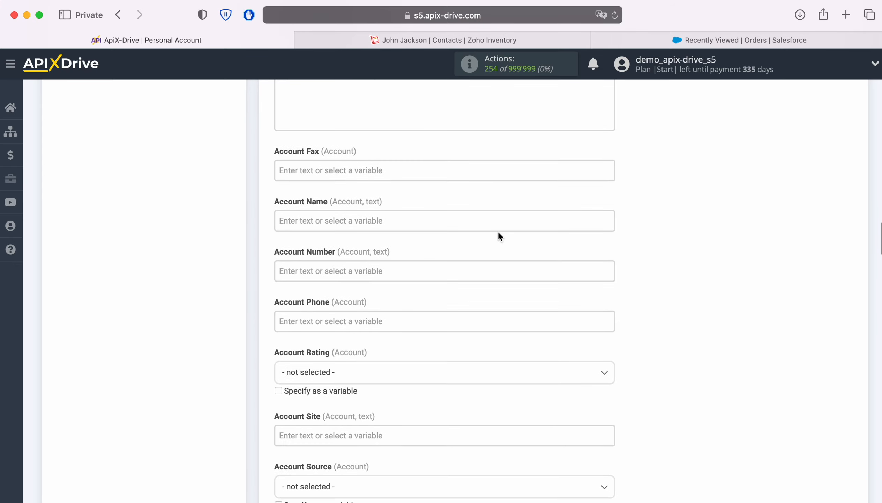
left_click(428, 221)
scroll(426, 223, "down", 3)
scroll(556, 299, "down", 3)
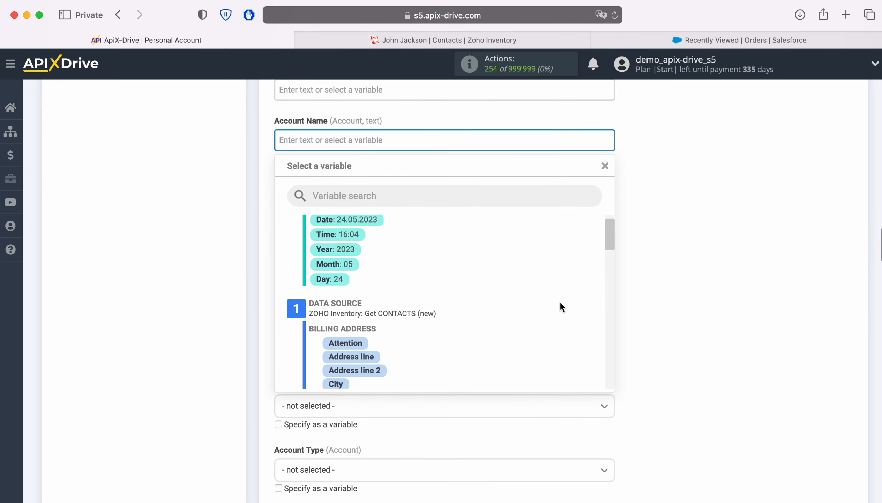
scroll(547, 294, "down", 3)
left_click(413, 355)
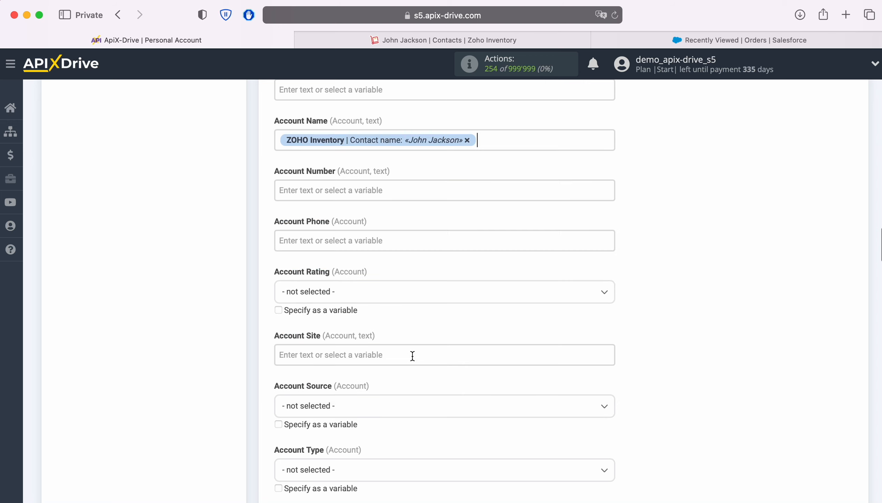
left_click(397, 243)
scroll(403, 248, "down", 3)
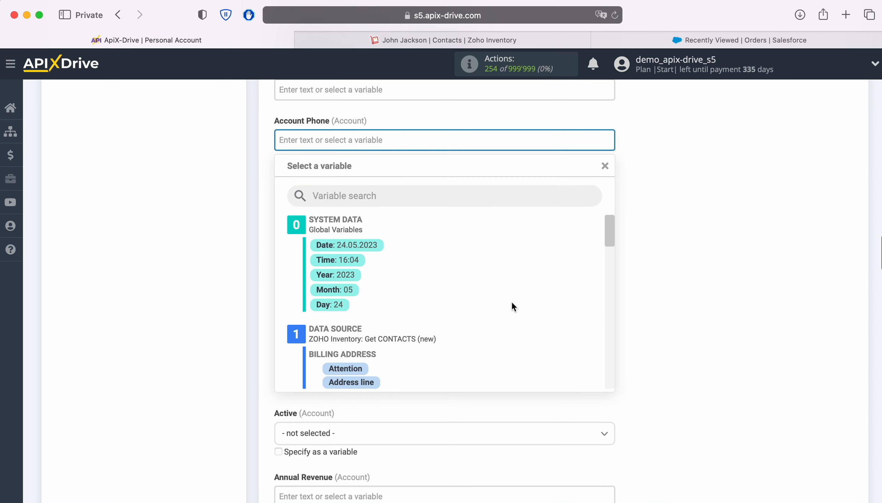
scroll(525, 304, "down", 3)
scroll(540, 306, "down", 5)
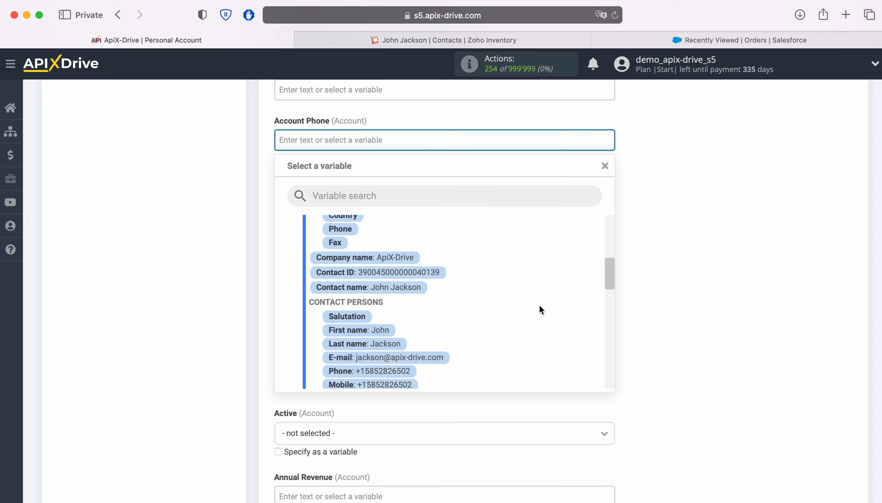
Map Account Phone to the contact's phone, and set Account Source to Web and Type to Prospect.
left_click(382, 345)
scroll(382, 347, "down", 3)
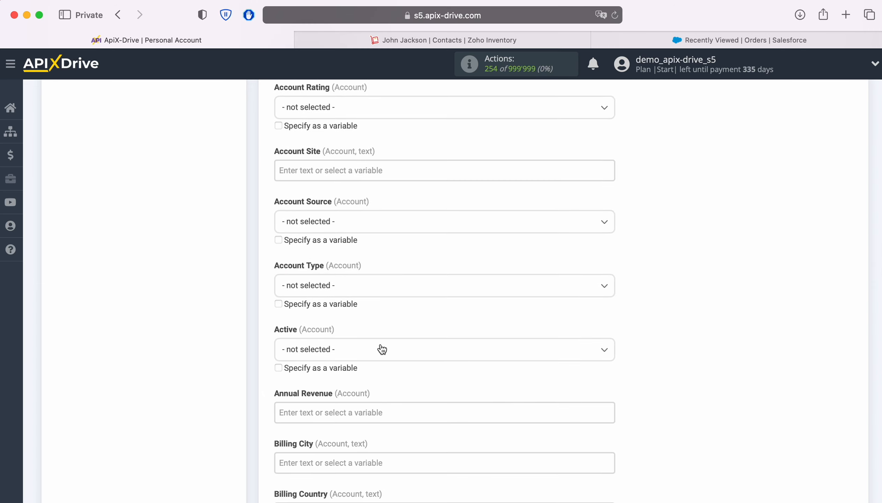
scroll(382, 349, "down", 1)
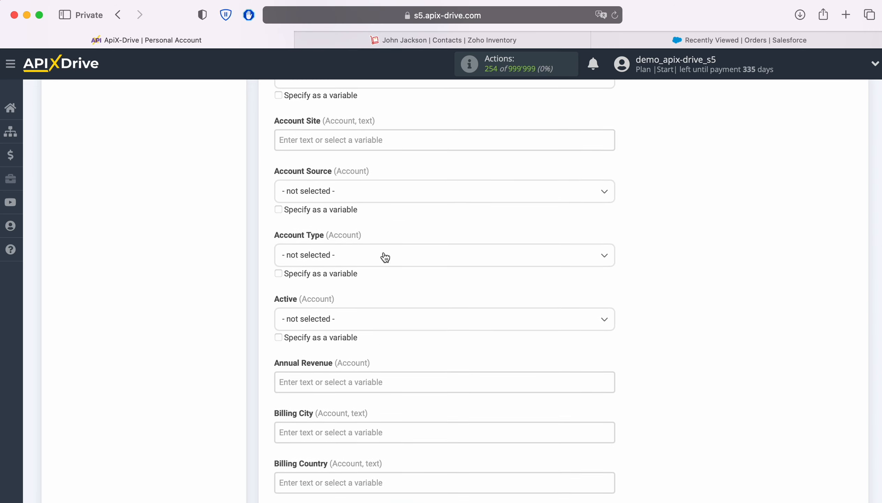
left_click(392, 194)
left_click(302, 257)
left_click(421, 256)
left_click(305, 318)
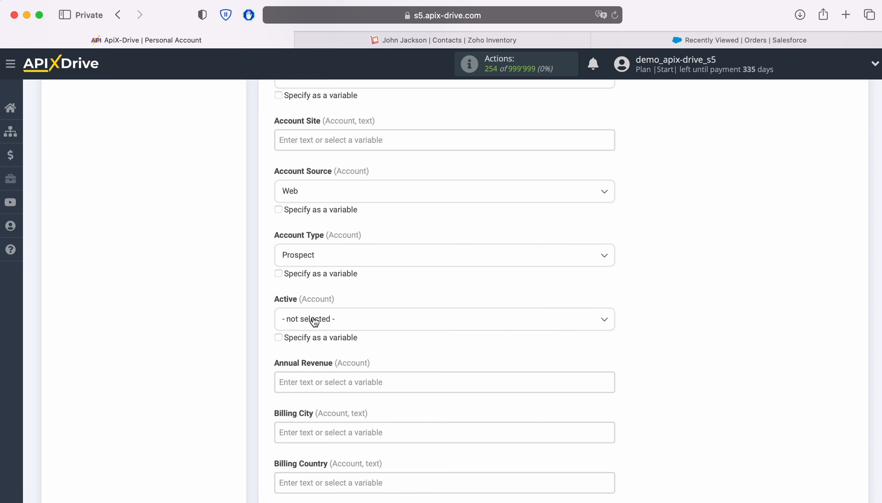
Set Clean Status to In Sync and the account owner to Automated Process.
scroll(491, 299, "down", 5)
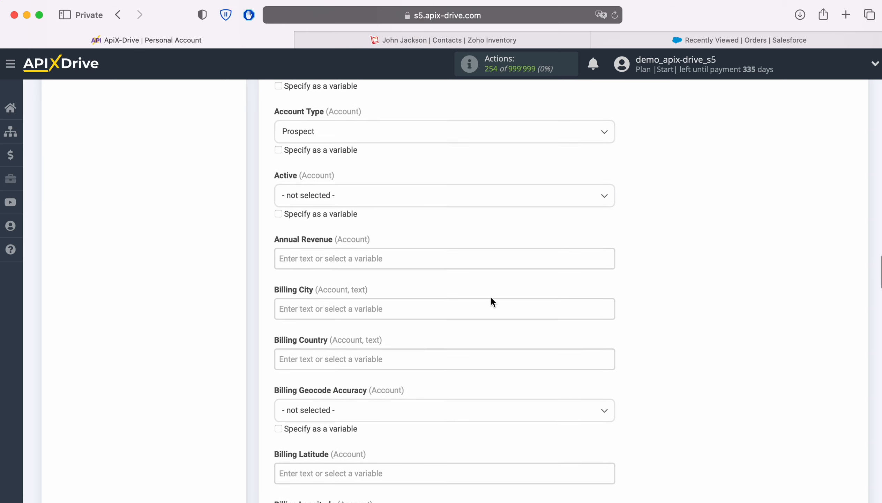
scroll(491, 297, "down", 5)
scroll(491, 298, "down", 6)
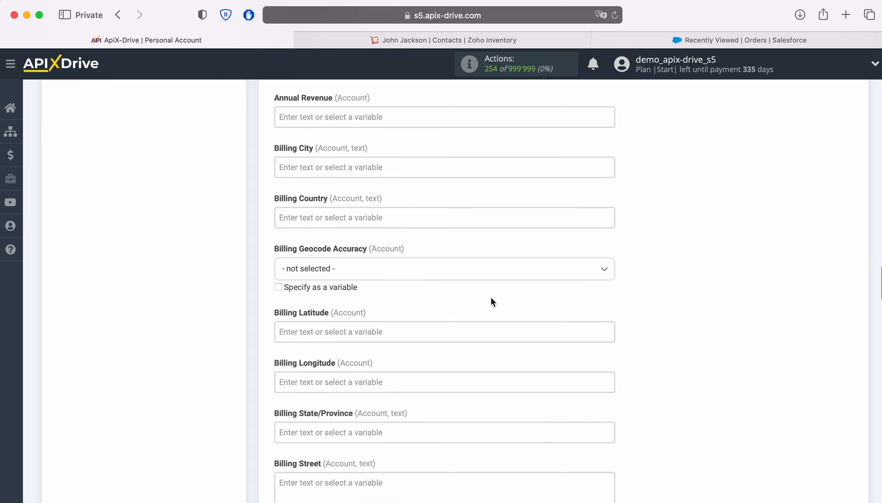
scroll(491, 300, "down", 9)
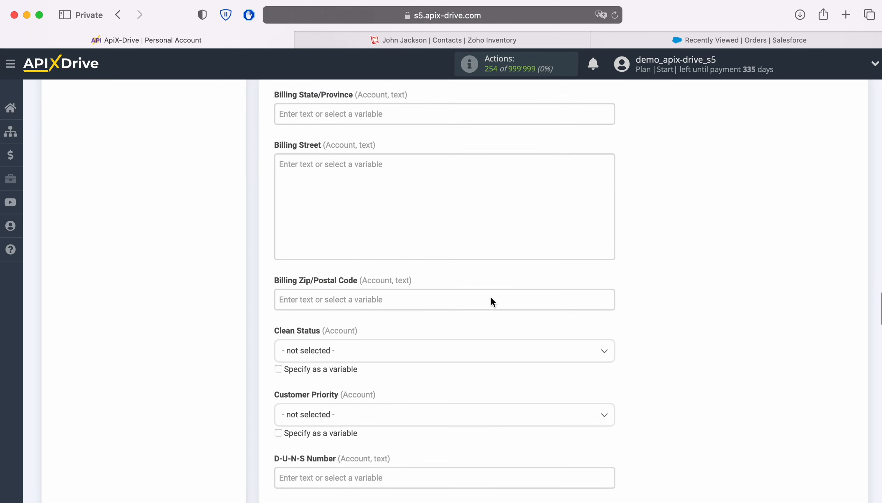
left_click(414, 242)
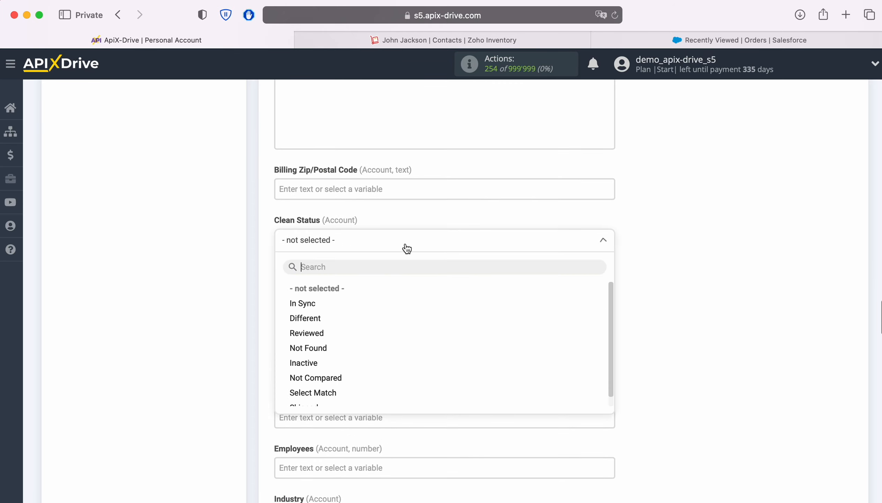
left_click(311, 303)
scroll(475, 293, "down", 10)
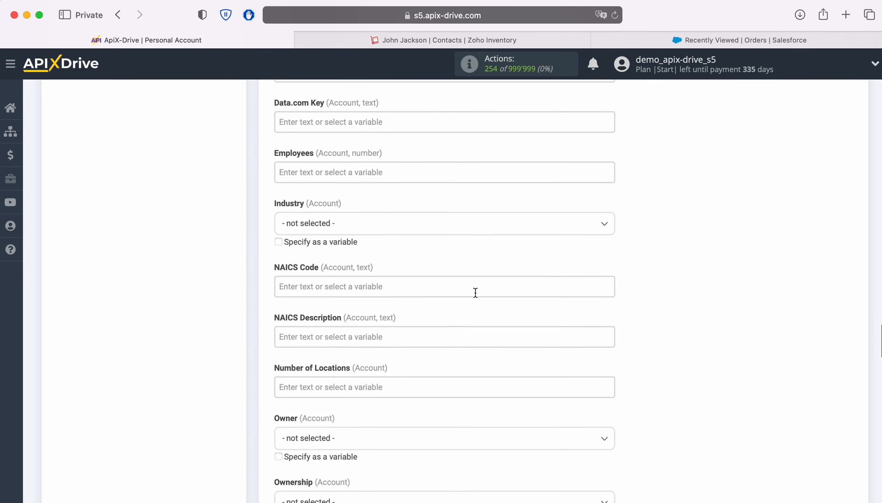
scroll(475, 296, "down", 7)
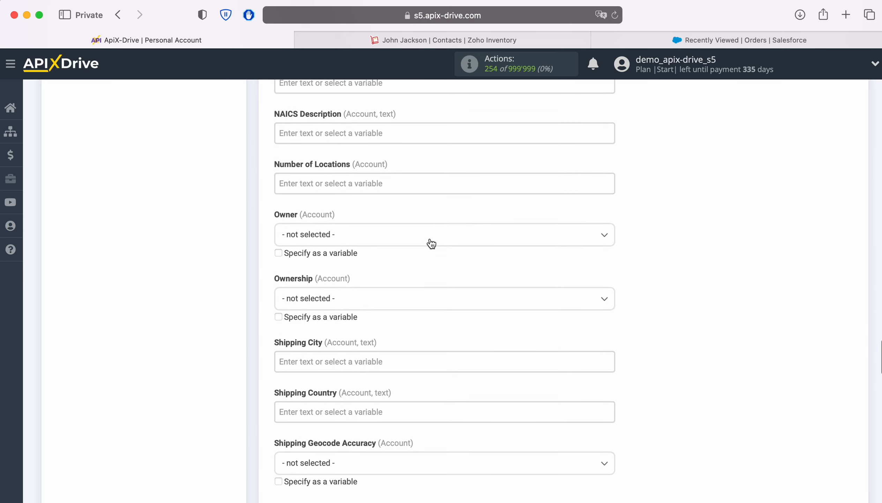
left_click(430, 241)
left_click(338, 301)
scroll(482, 297, "down", 4)
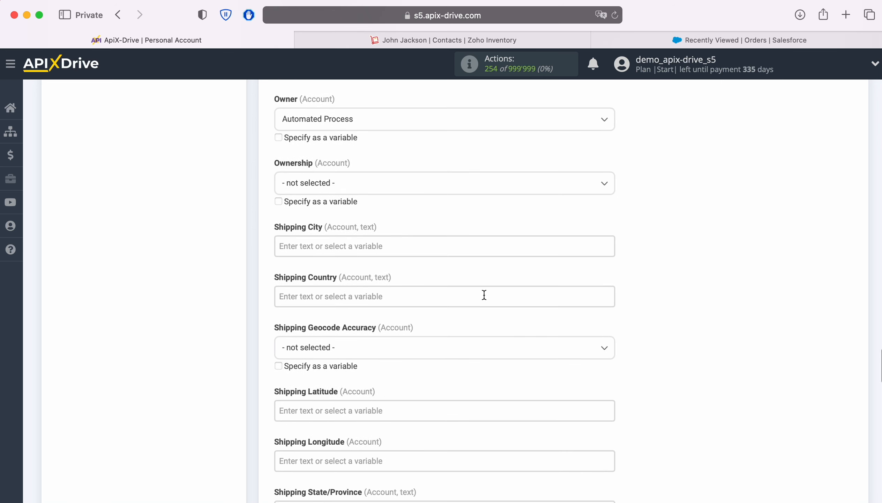
scroll(485, 294, "down", 4)
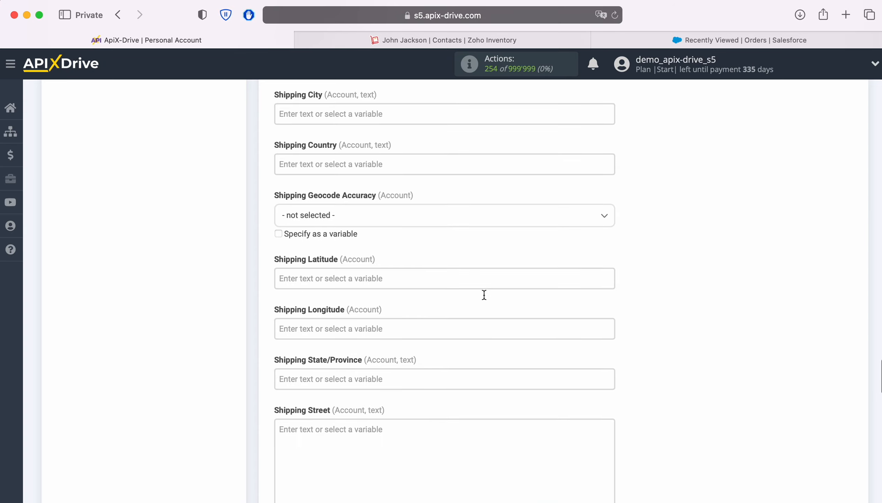
scroll(484, 295, "down", 4)
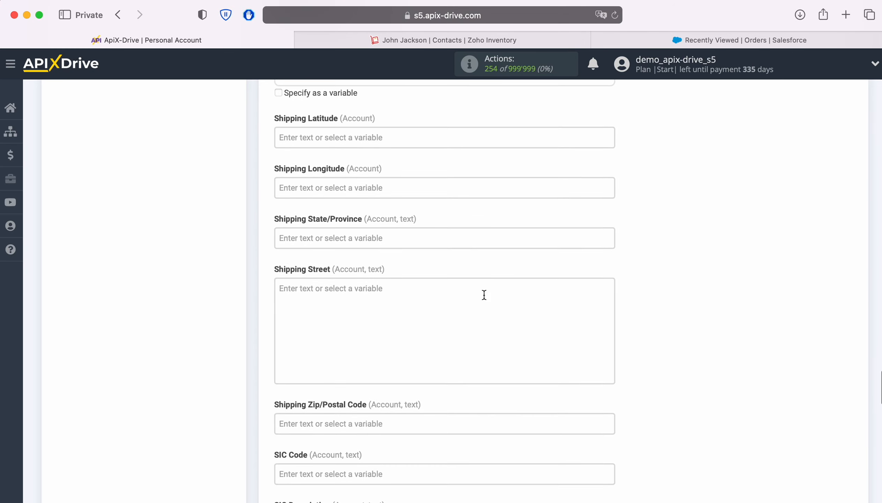
scroll(484, 295, "down", 10)
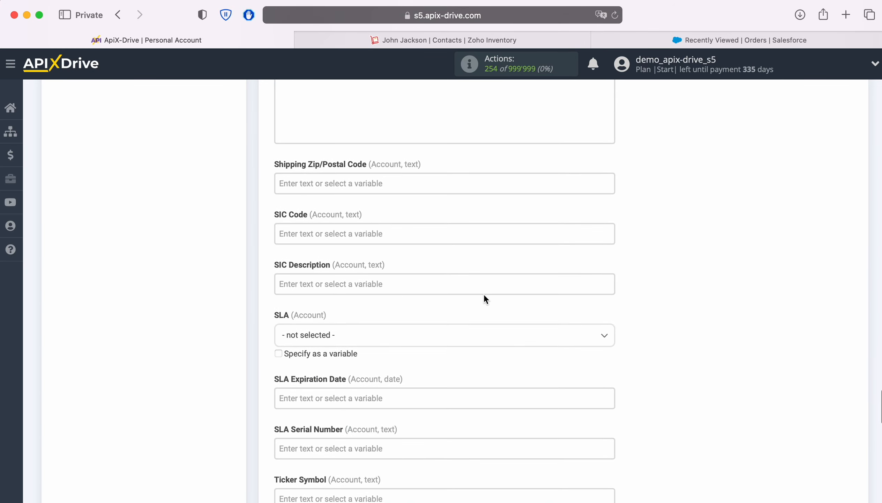
scroll(485, 299, "down", 6)
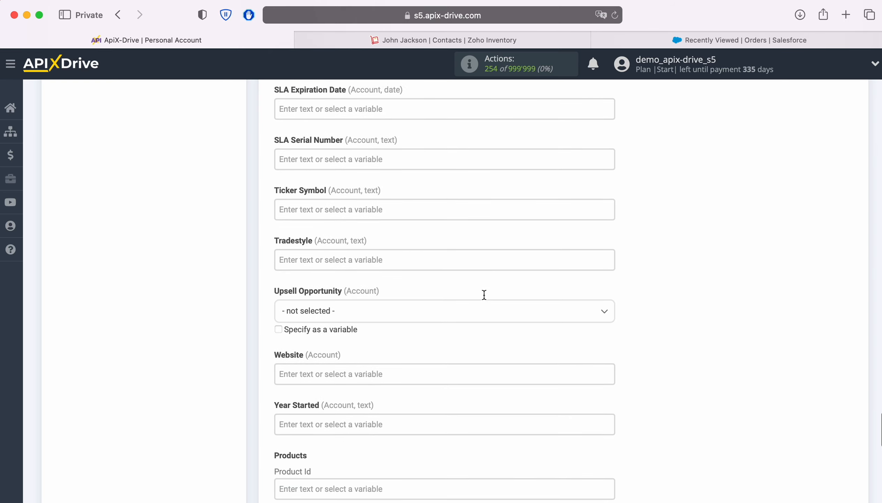
scroll(484, 296, "down", 2)
Map the Website field to the contact's website address.
left_click(428, 242)
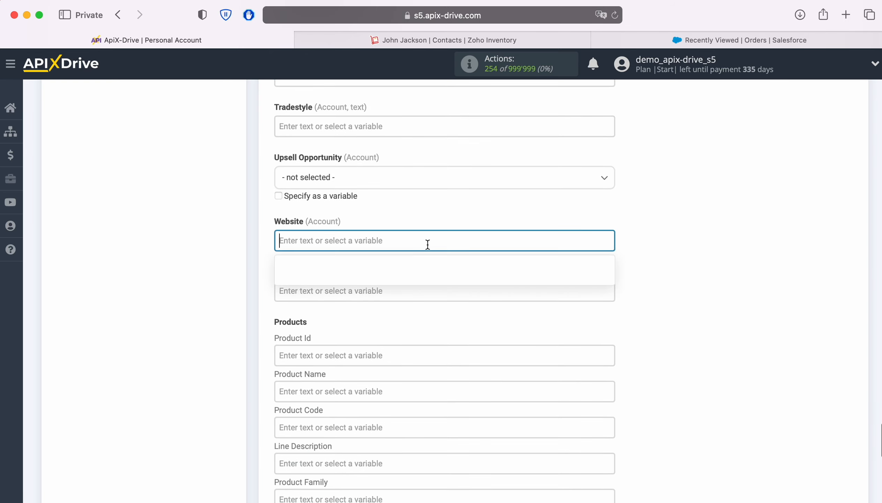
scroll(496, 329, "down", 3)
scroll(528, 341, "down", 10)
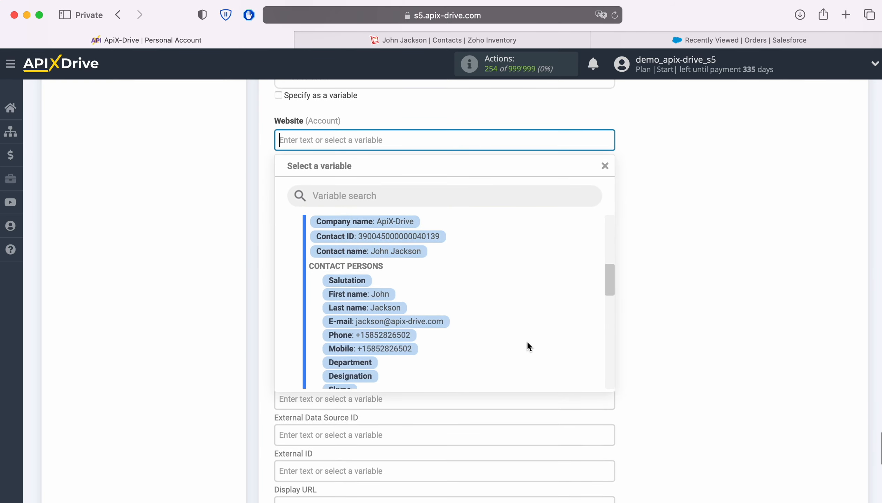
scroll(527, 343, "down", 10)
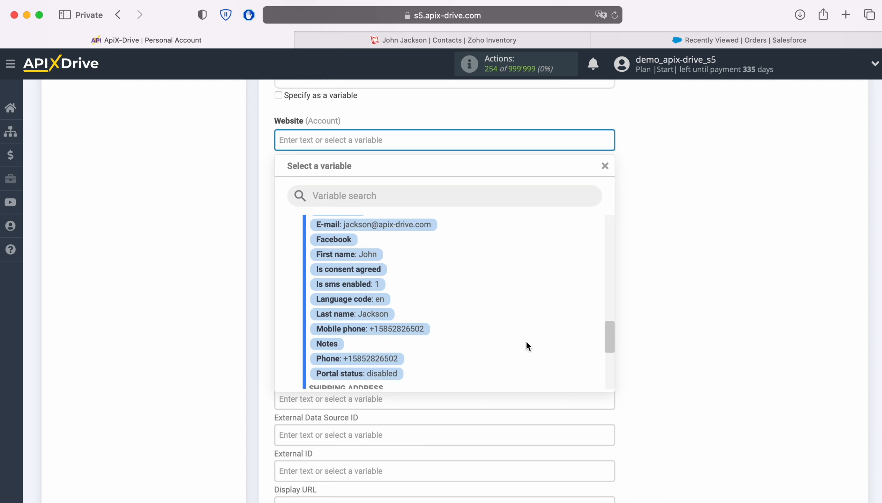
scroll(526, 340, "down", 5)
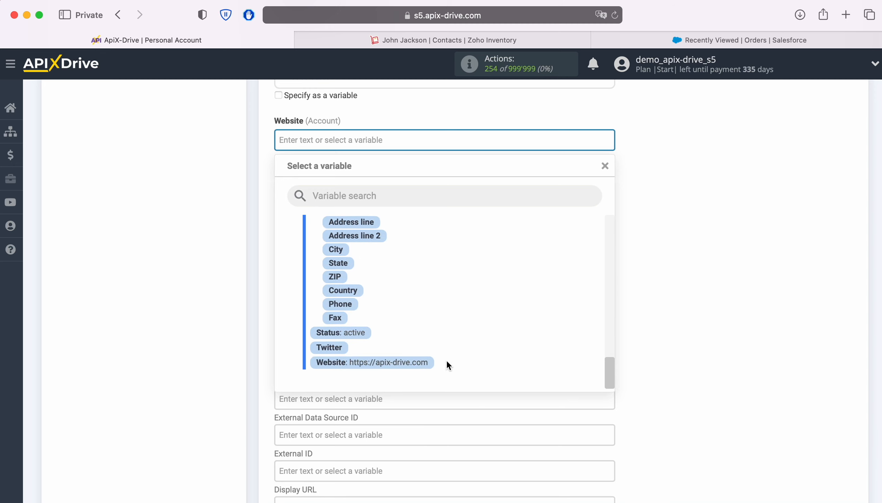
left_click(404, 362)
scroll(404, 365, "down", 8)
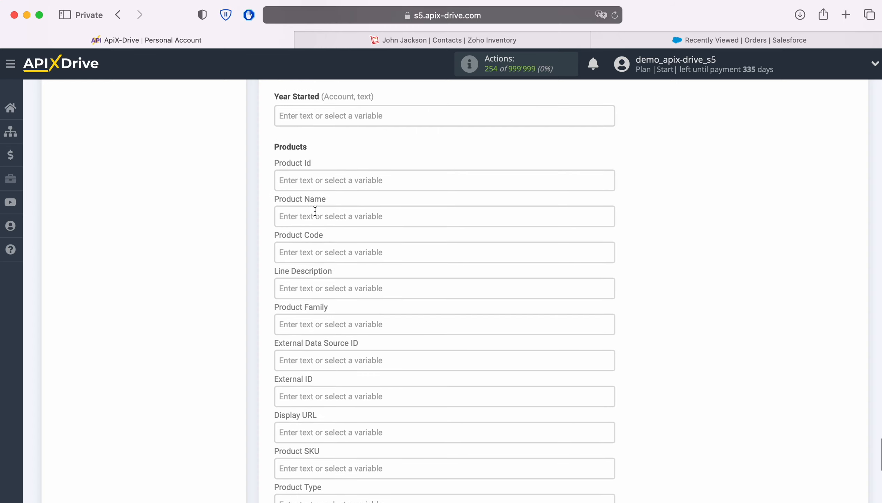
Enter Product Name 'iPhone 4s', Quantity 1 and Unit Price 100 for the order line.
left_click(316, 210)
type("iPhone 4s")
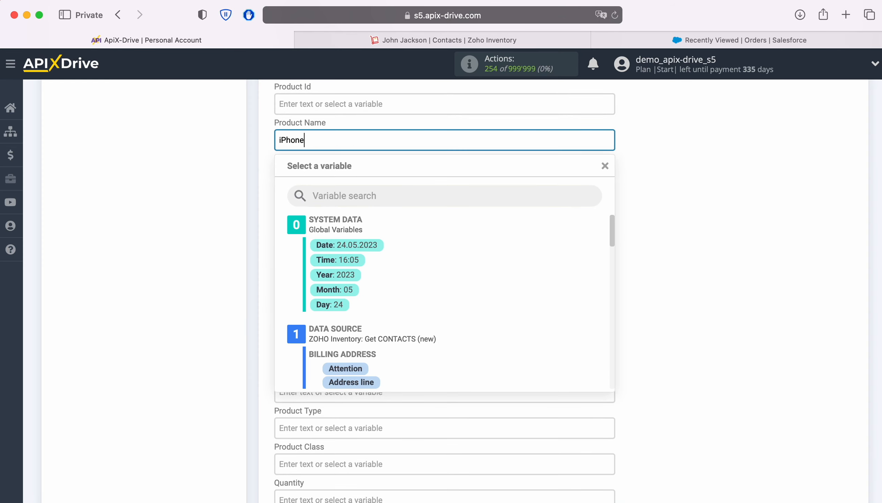
left_click(203, 246)
scroll(455, 246, "down", 5)
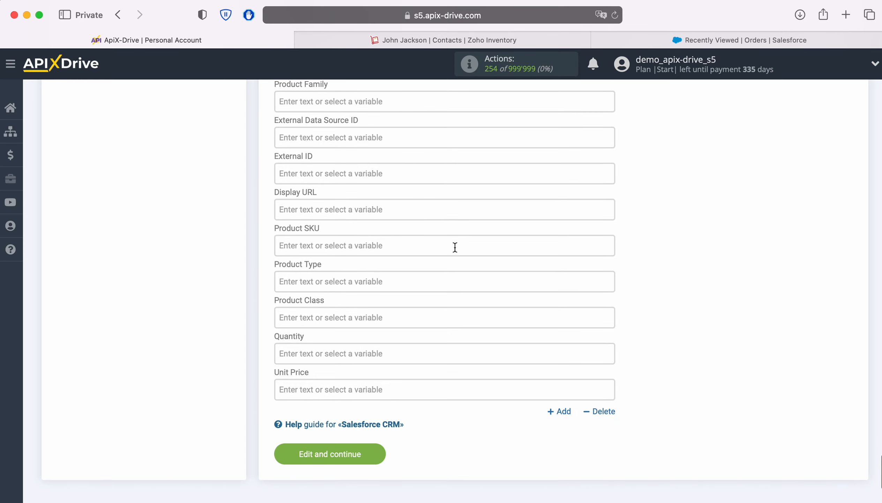
left_click(342, 346)
type("1")
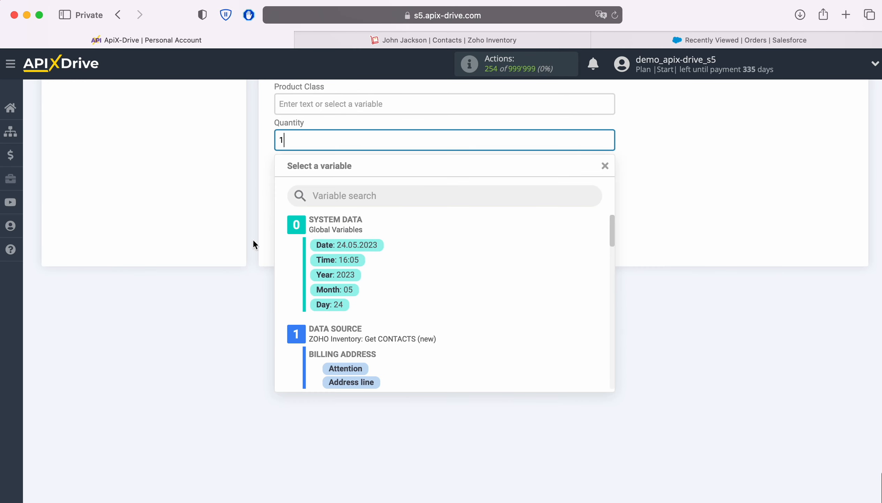
left_click(253, 239)
left_click(323, 170)
type("100")
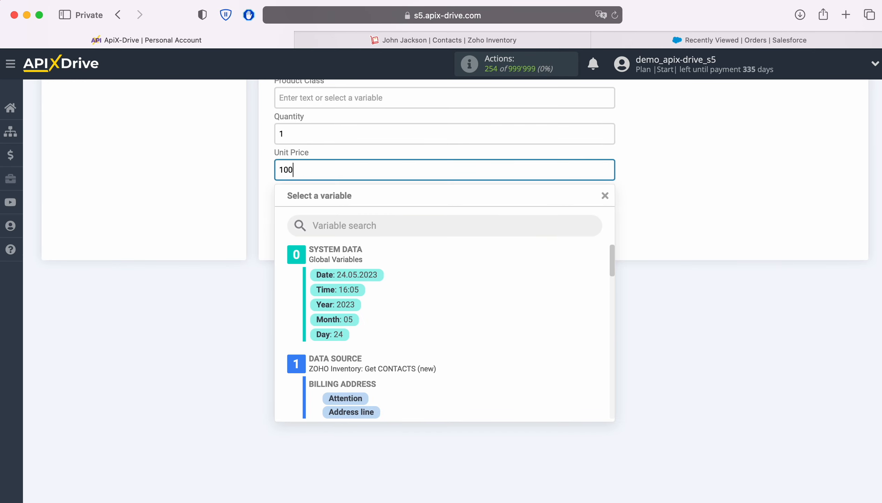
left_click(154, 181)
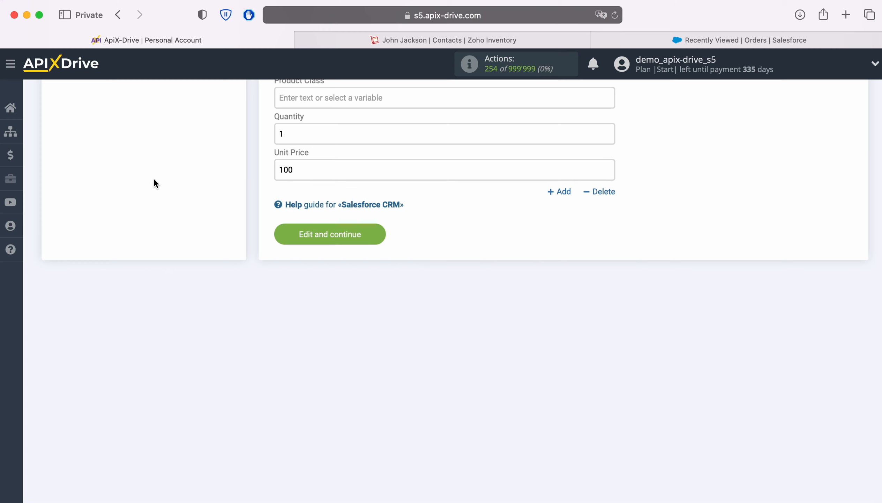
Save the field mapping, send the Create ORDER test data to Salesforce CRM, then view Salesforce Orders.
left_click(375, 232)
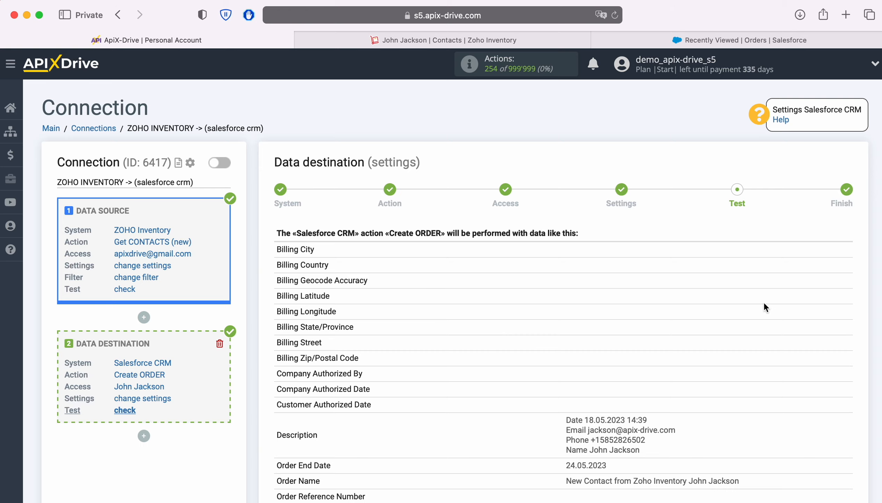
scroll(764, 303, "down", 5)
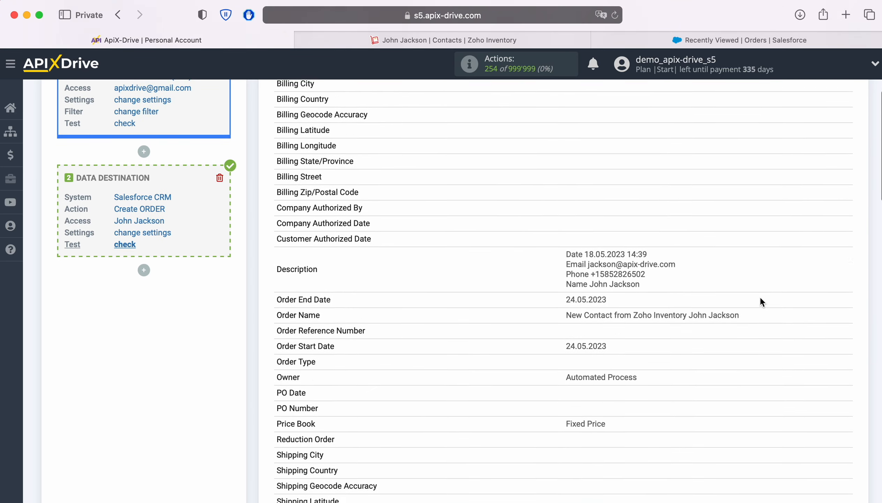
scroll(761, 297, "down", 7)
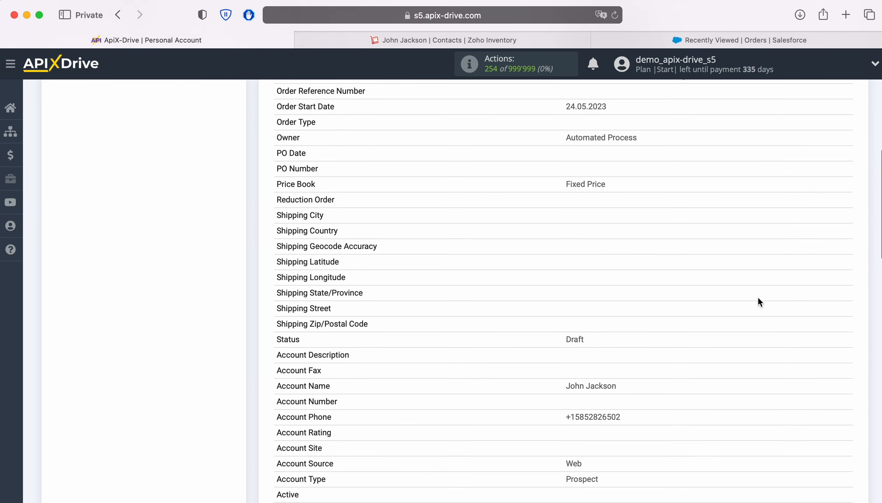
scroll(758, 298, "down", 7)
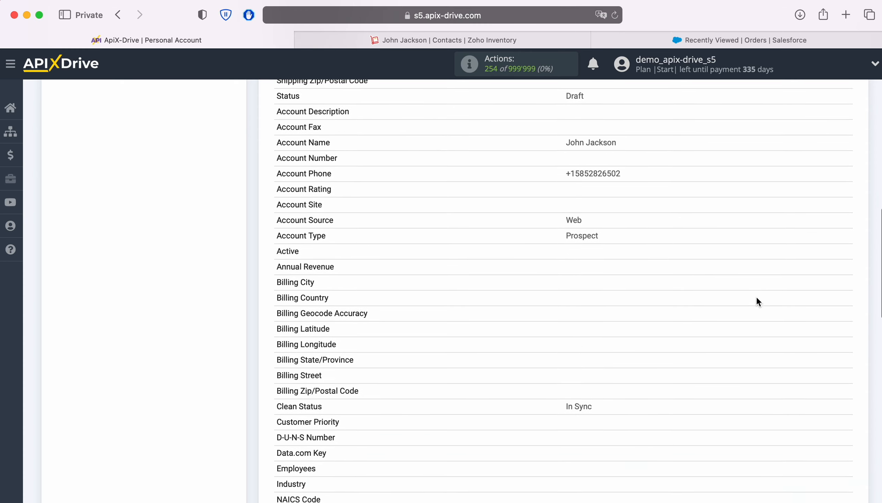
scroll(757, 298, "down", 6)
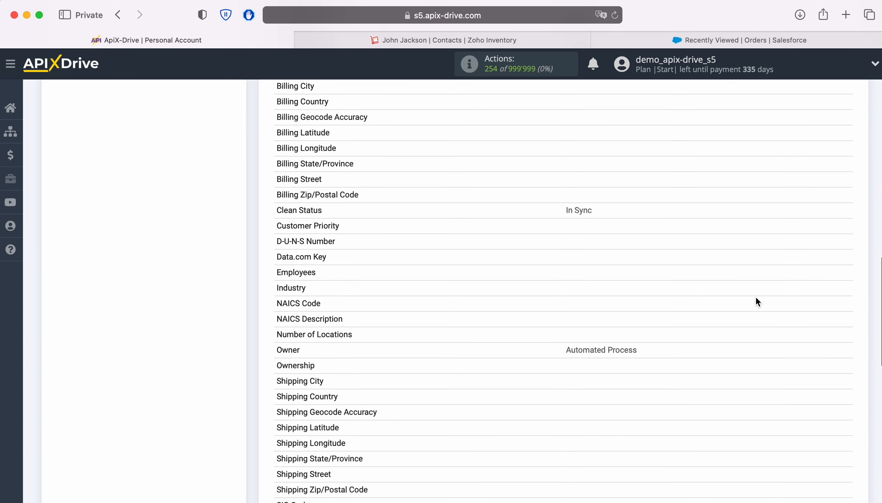
scroll(757, 297, "down", 5)
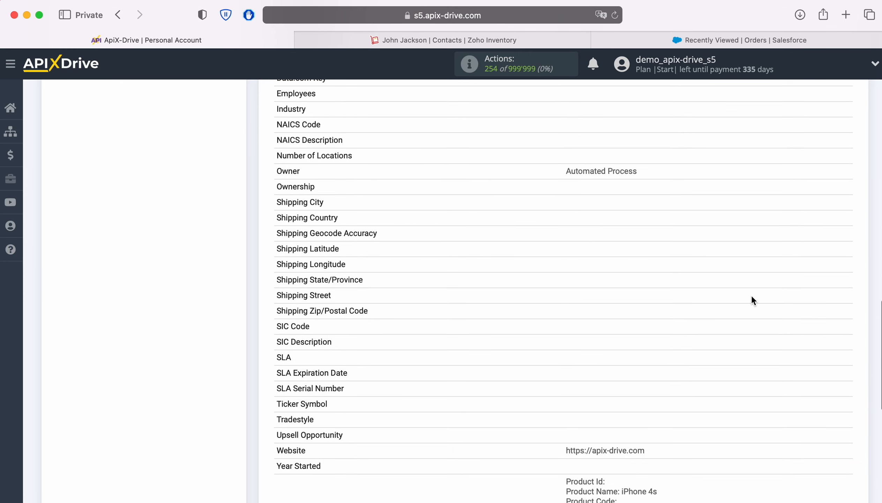
scroll(752, 299, "down", 5)
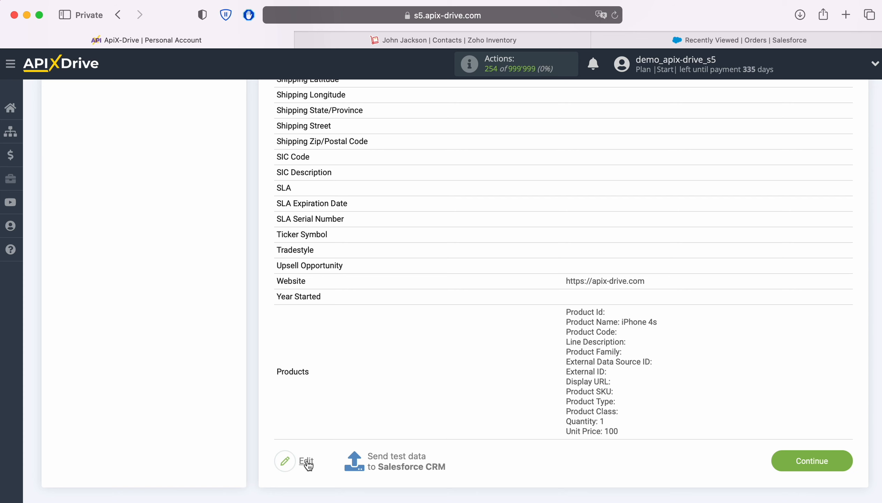
left_click(395, 458)
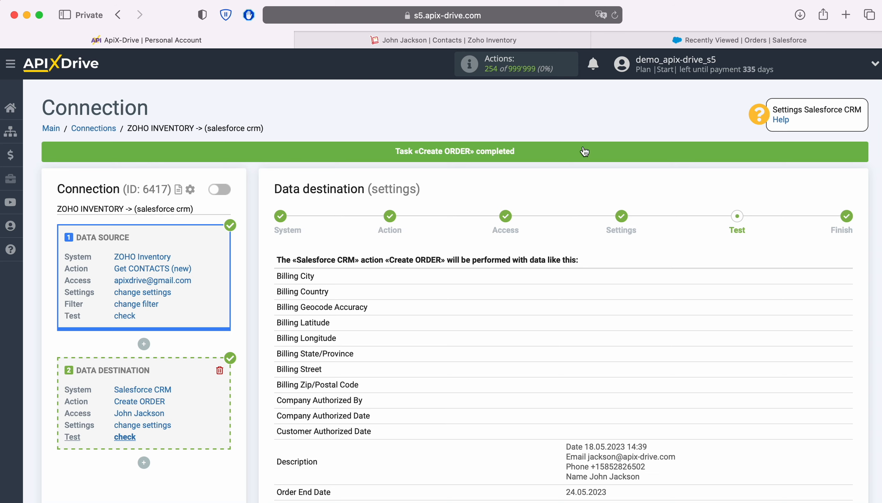
left_click(620, 41)
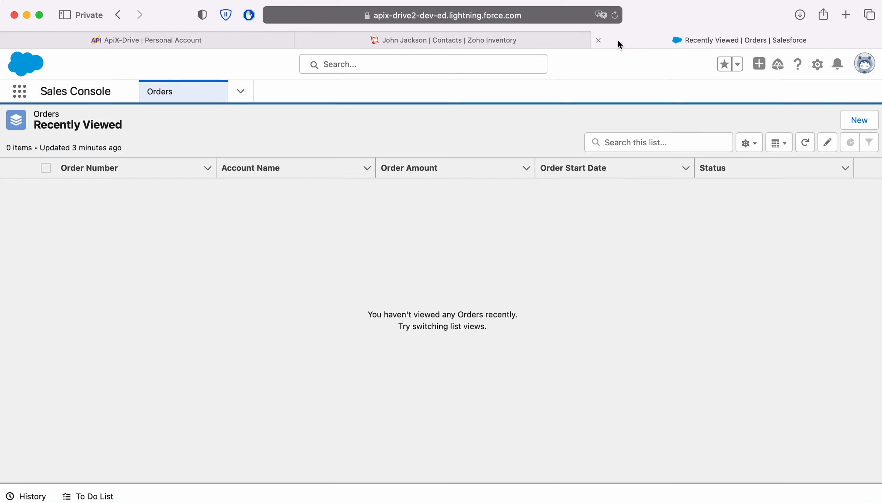
Refresh Orders, open order 00000190, then view its linked account's full details.
left_click(615, 16)
left_click(80, 189)
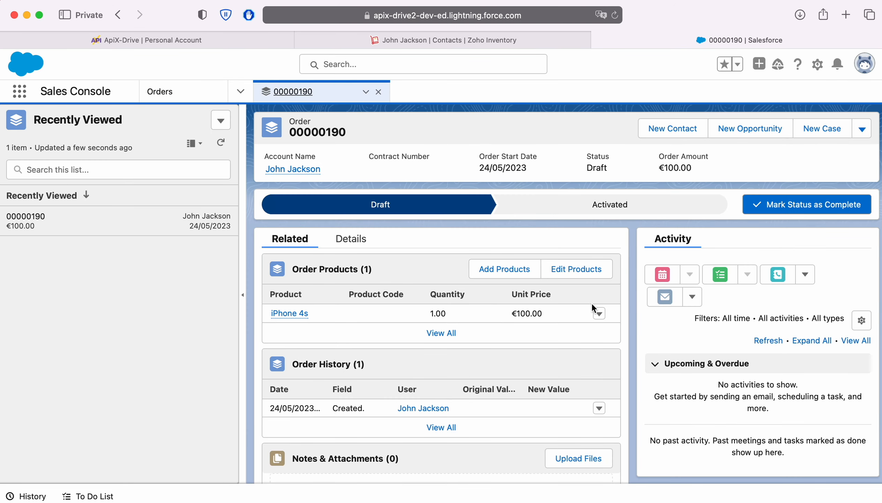
scroll(595, 308, "down", 2)
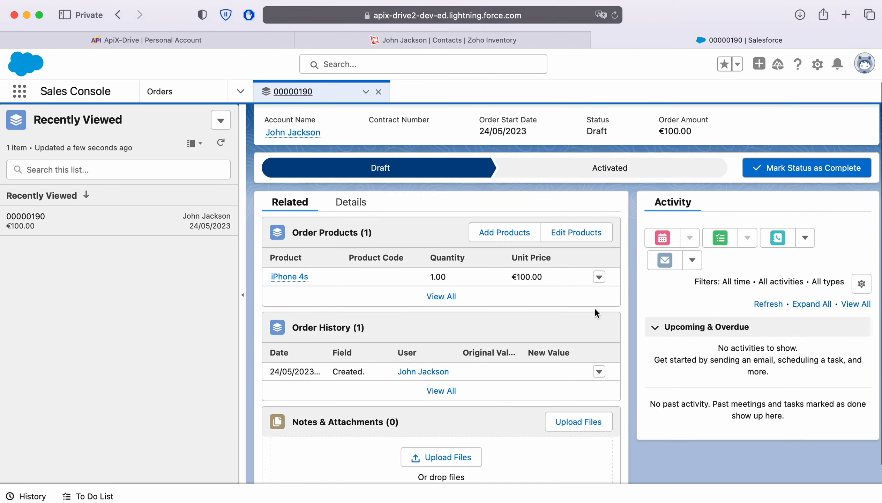
scroll(595, 309, "up", 2)
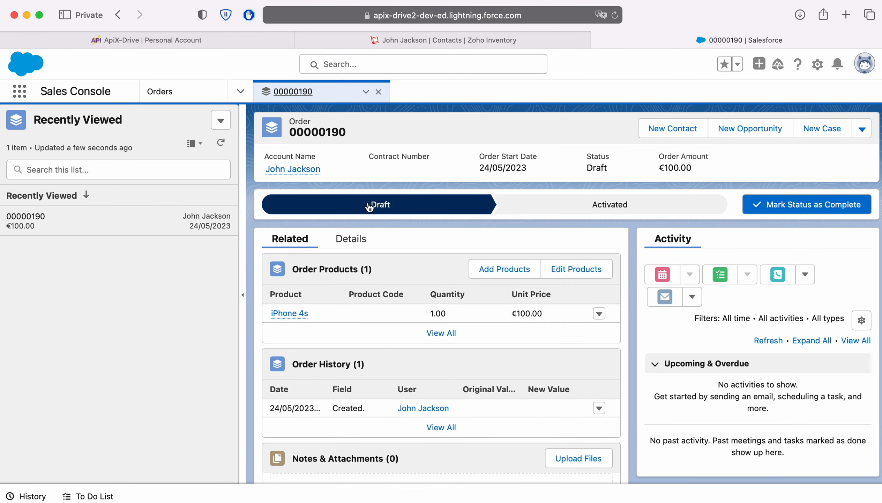
left_click(305, 168)
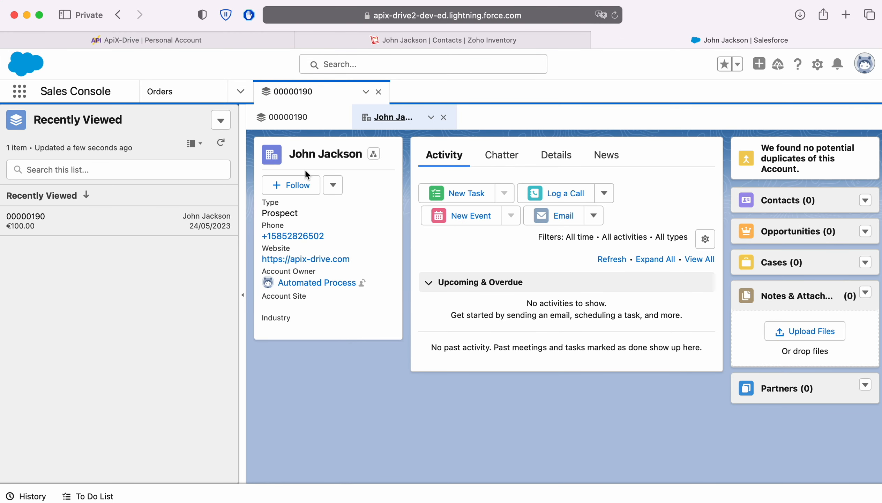
left_click(561, 156)
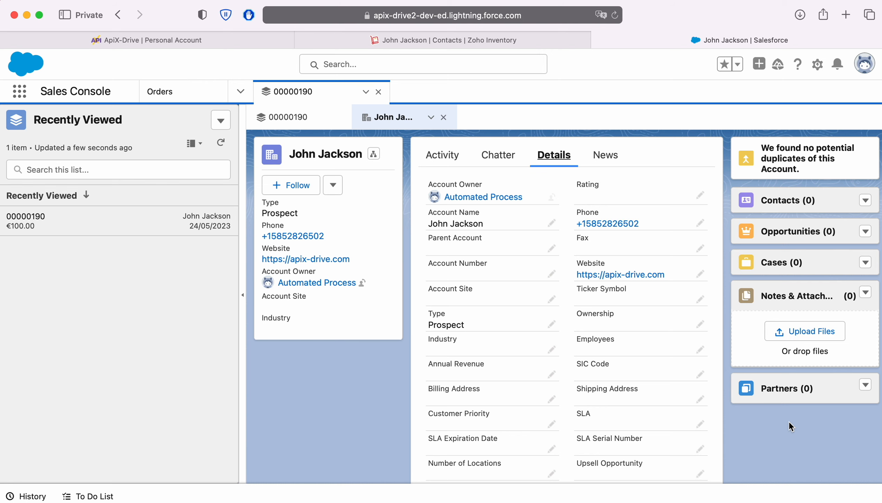
Back in ApiX-Drive, review the test preview and continue to complete the Data Destination setup.
left_click(219, 45)
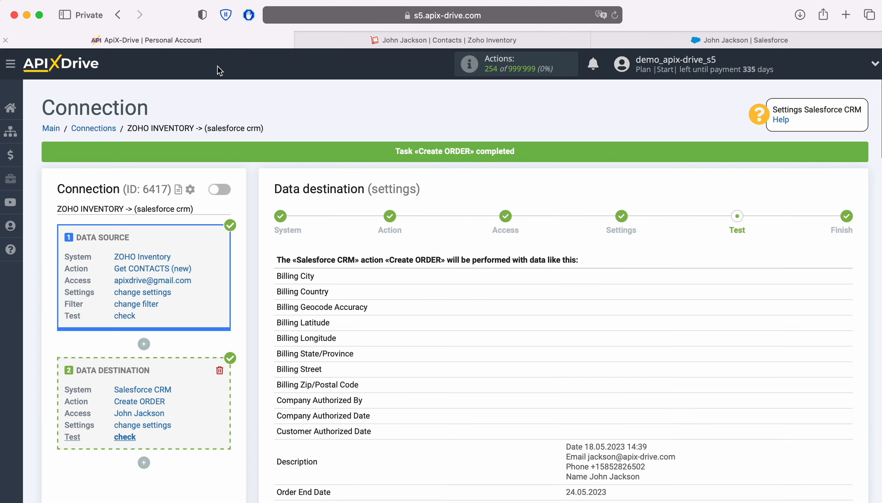
scroll(792, 318, "down", 5)
scroll(826, 319, "down", 10)
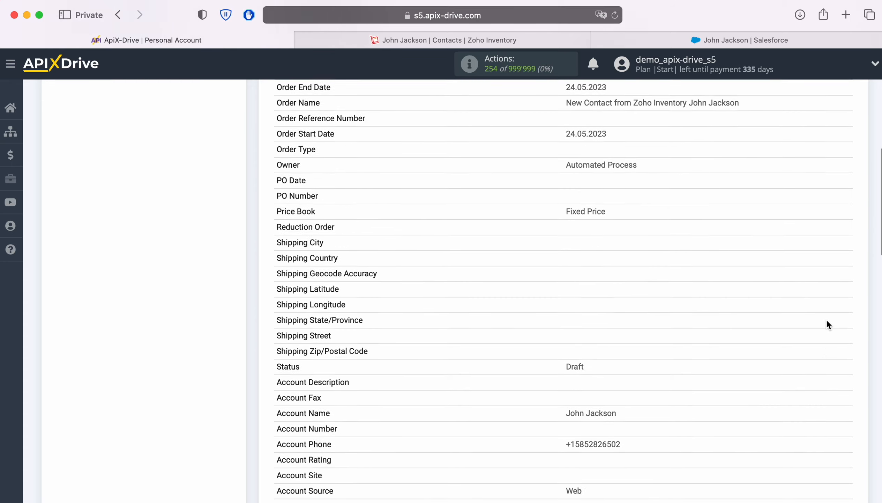
scroll(827, 320, "down", 10)
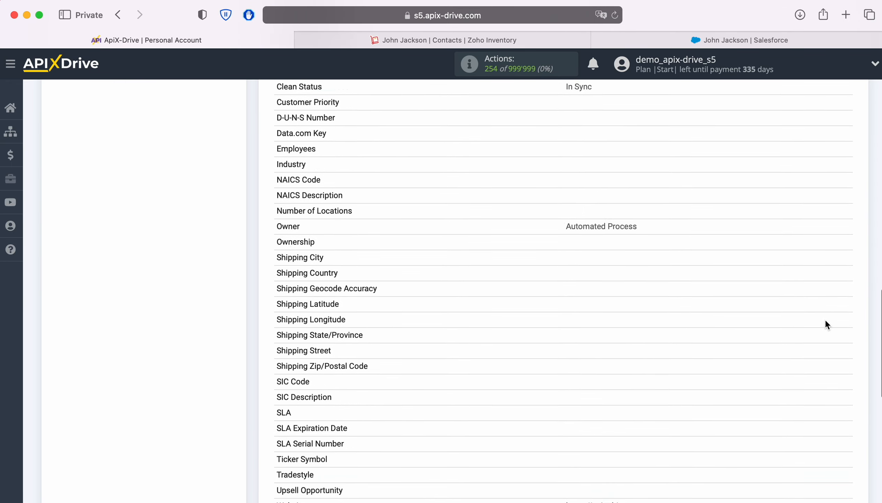
left_click(840, 404)
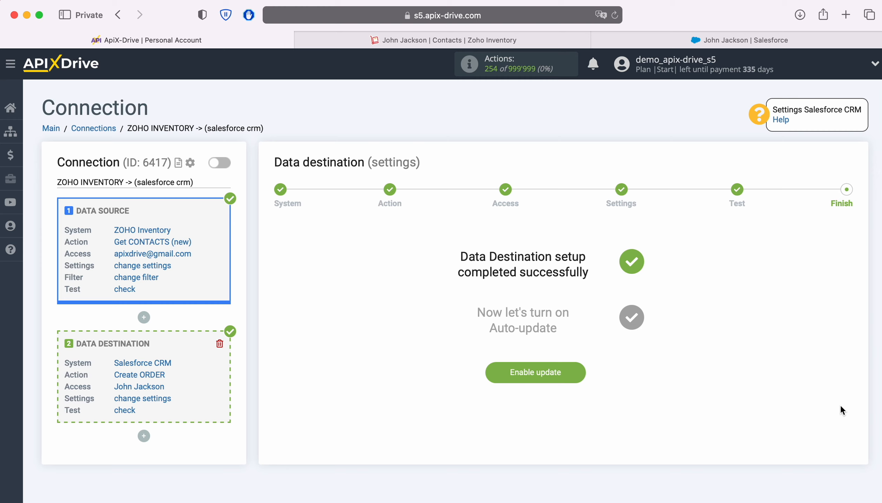
Enable auto-update and set the connection's update interval to 5 minutes.
left_click(571, 373)
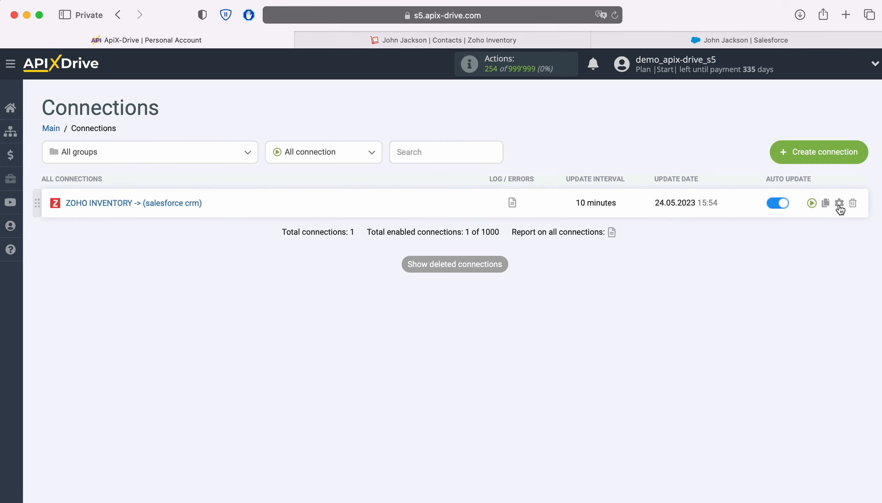
left_click(840, 204)
left_click(513, 288)
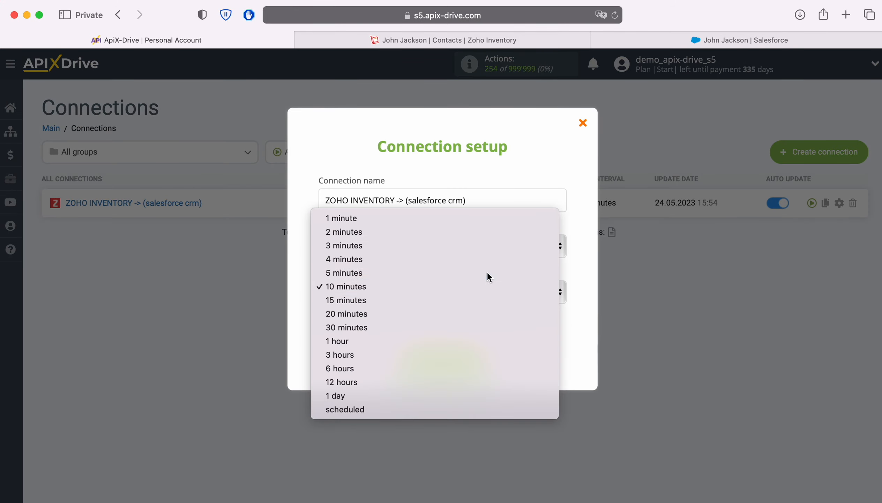
left_click(488, 274)
left_click(485, 357)
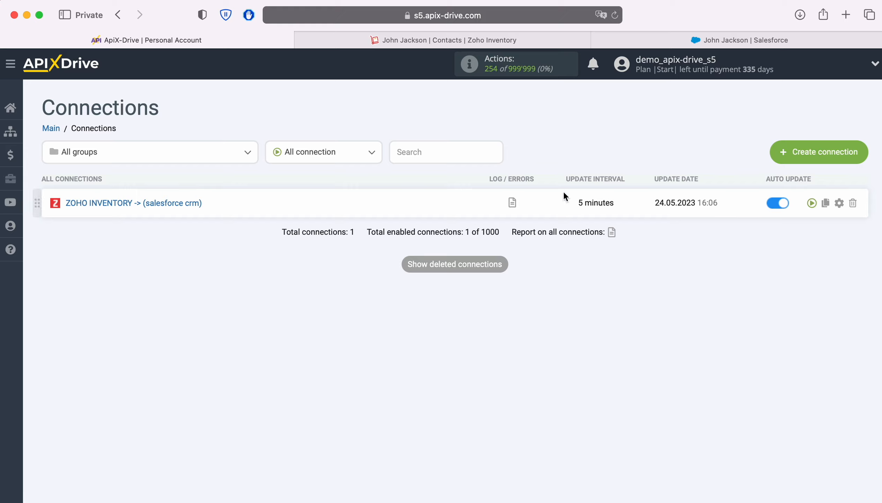